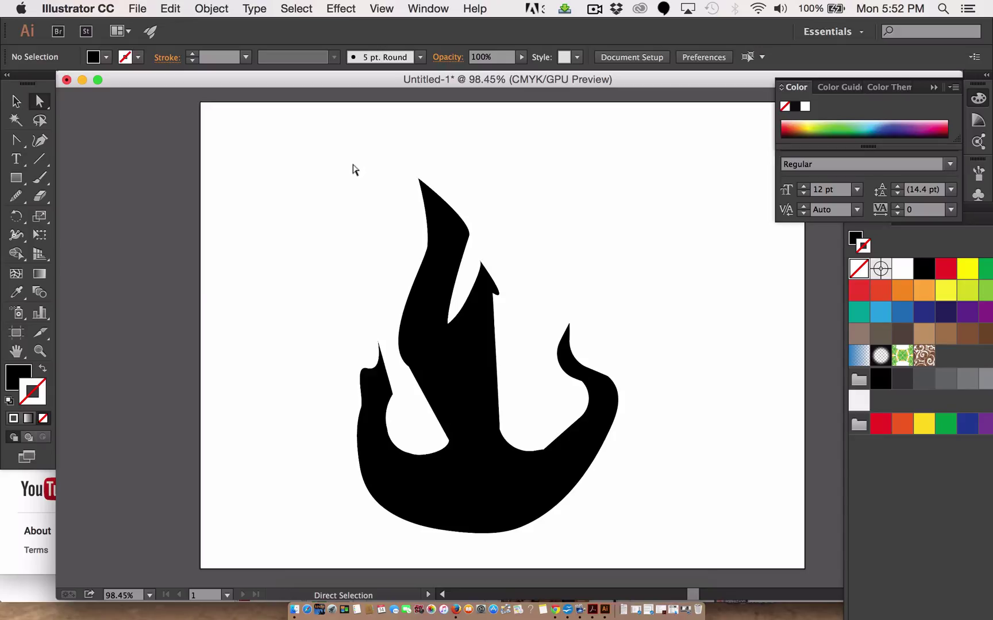
Move the middle flame tongue's outer anchor to about X 5.89 in, Y 4.08 in, and deepen the notch beside the tall tongue by shifting its anchors
click(498, 380)
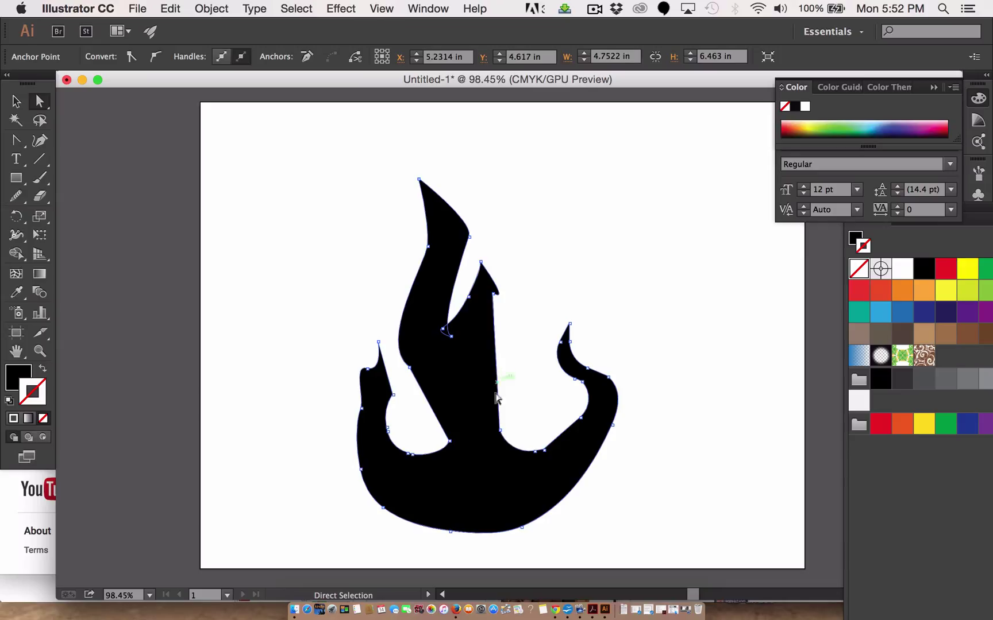
click(500, 431)
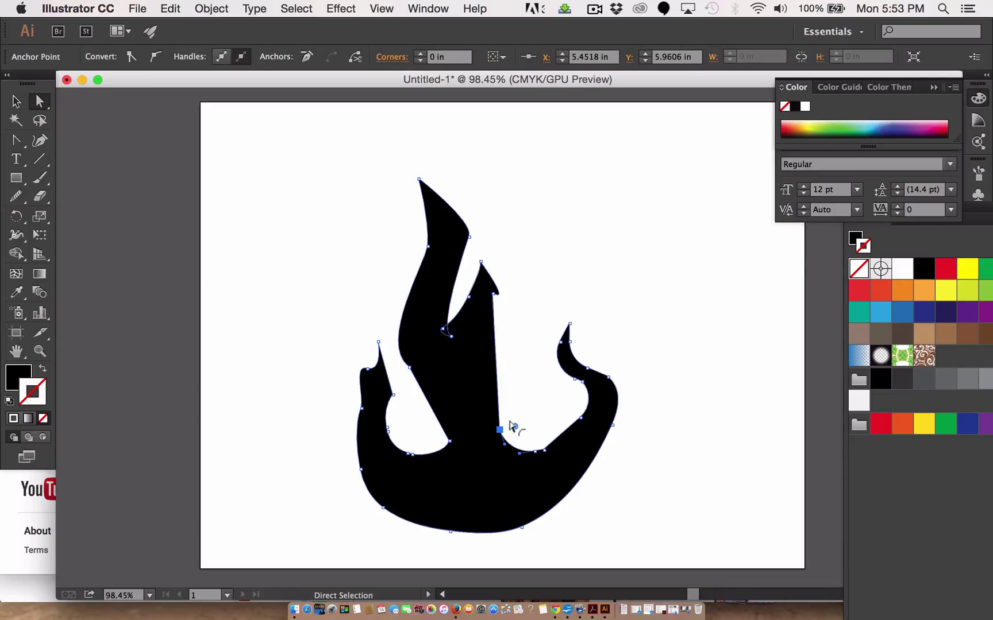
mouse_move(511, 427)
mouse_down()
mouse_move(533, 404)
mouse_move(519, 424)
mouse_move(497, 425)
mouse_up()
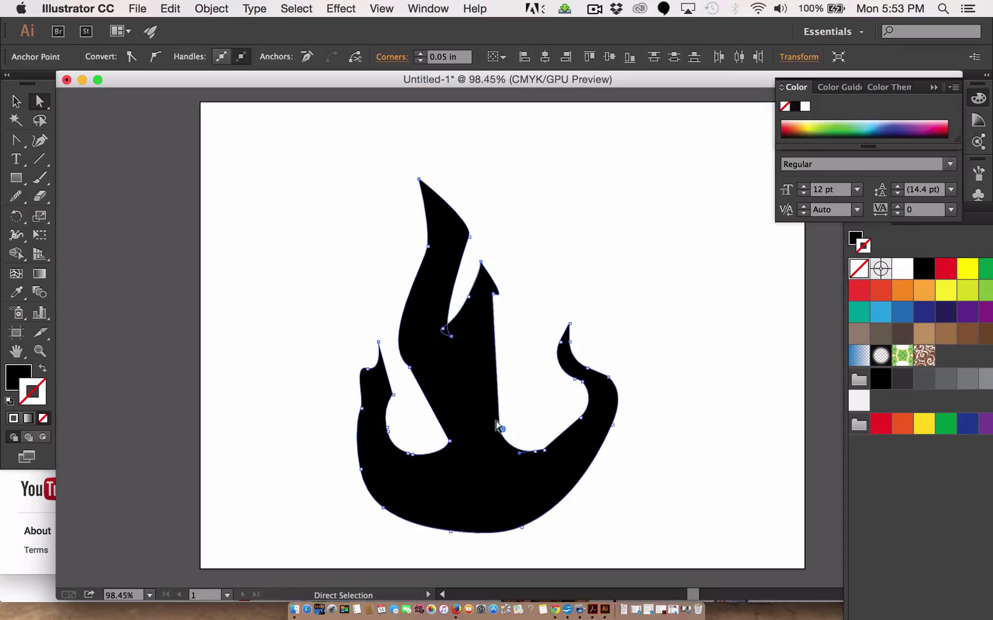
click(496, 342)
click(493, 346)
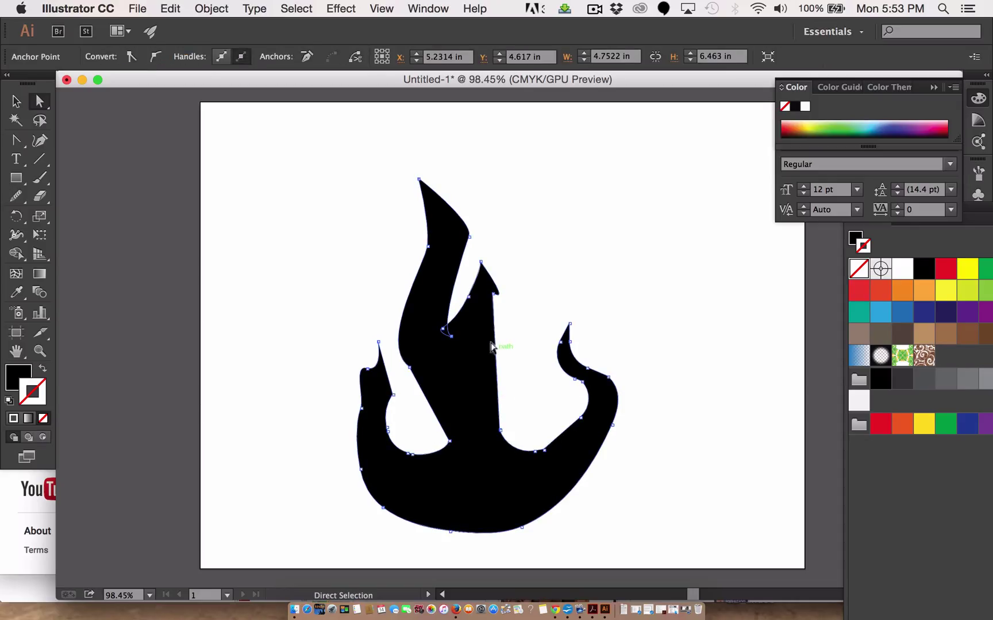
drag(489, 293, 520, 323)
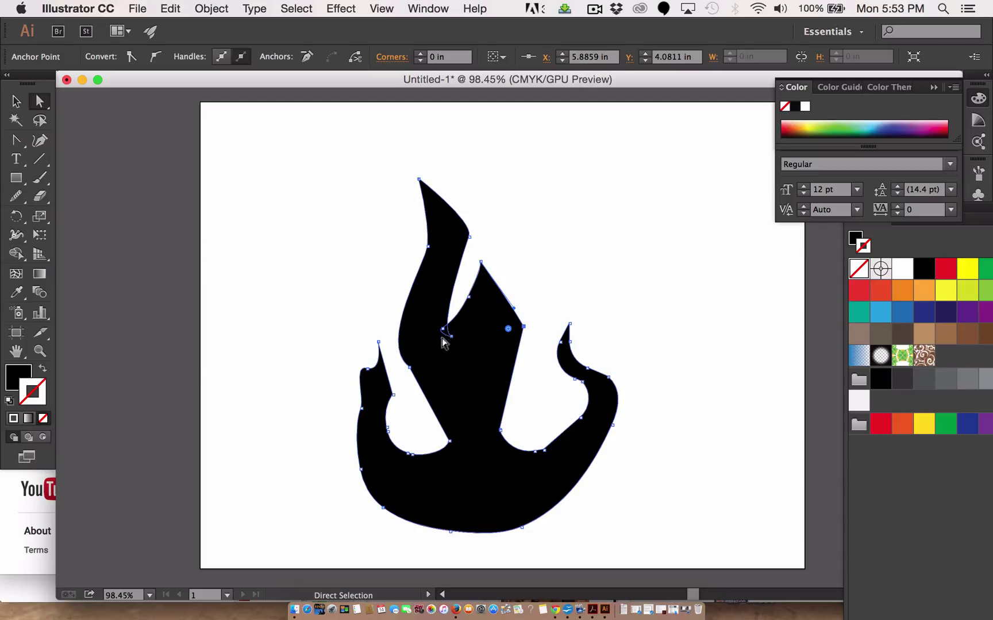
drag(443, 328, 463, 361)
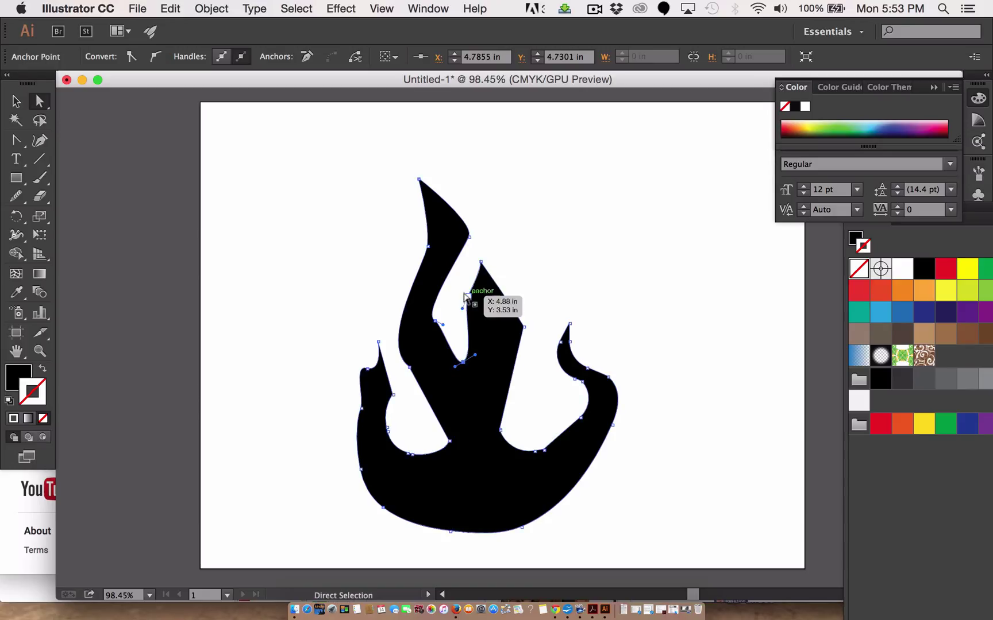
drag(469, 297, 535, 326)
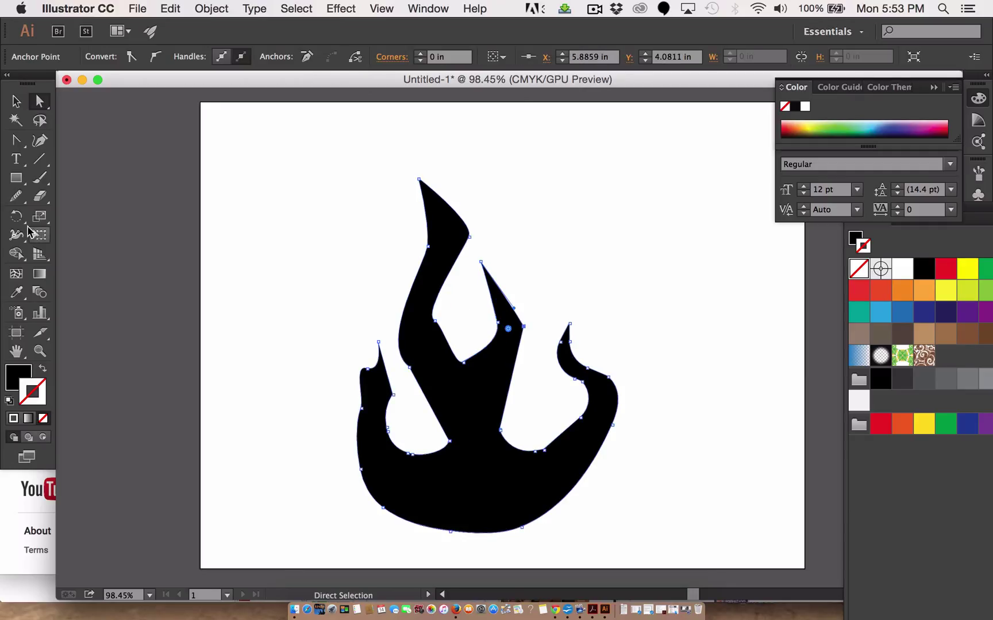
Convert the middle tongue's sharp outer corner into a smooth curve with the Anchor Point tool
drag(16, 140, 84, 144)
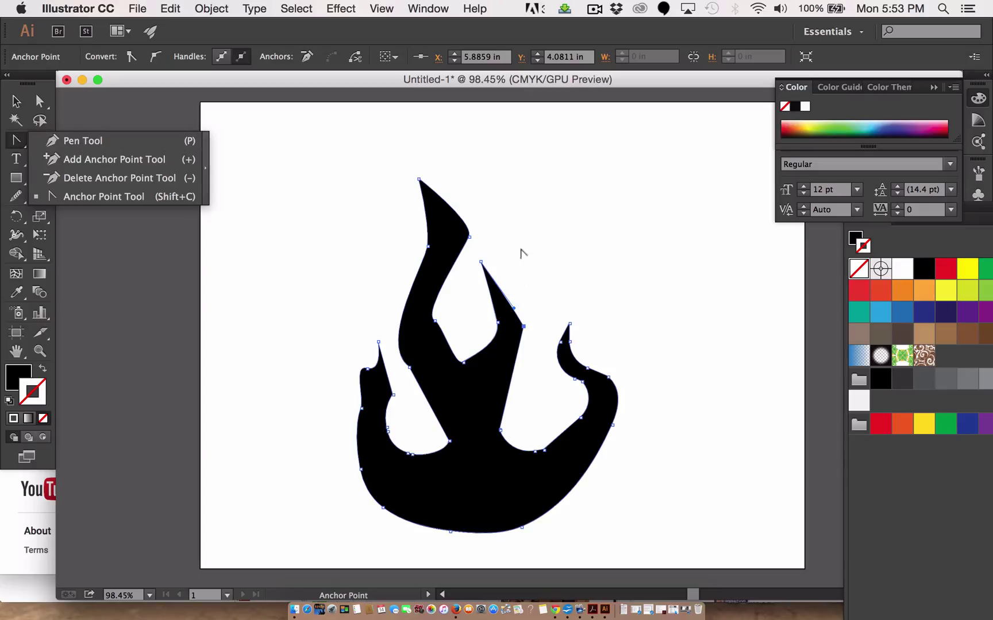
drag(522, 325, 517, 300)
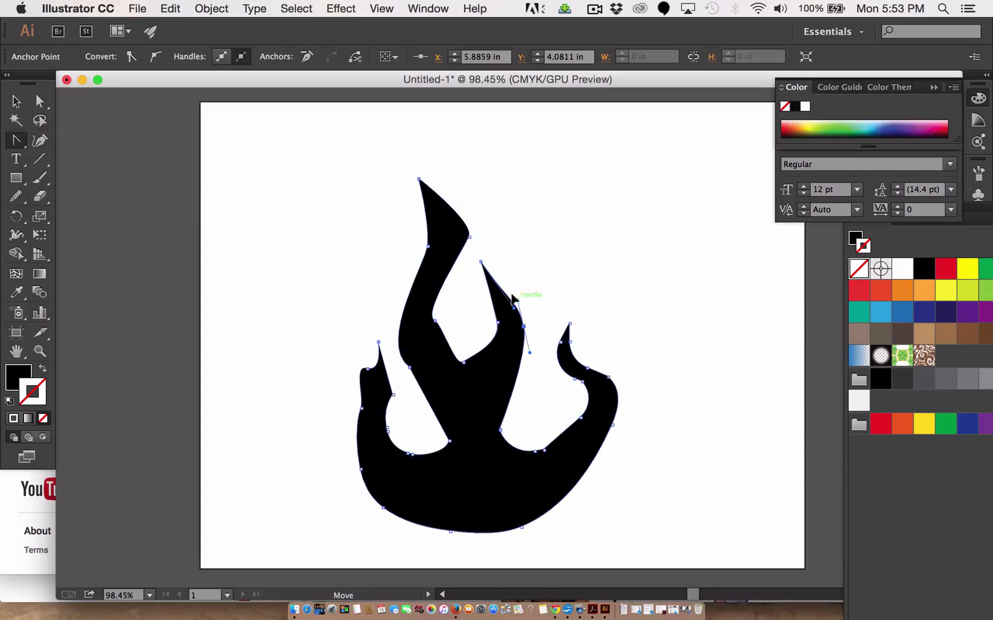
click(39, 98)
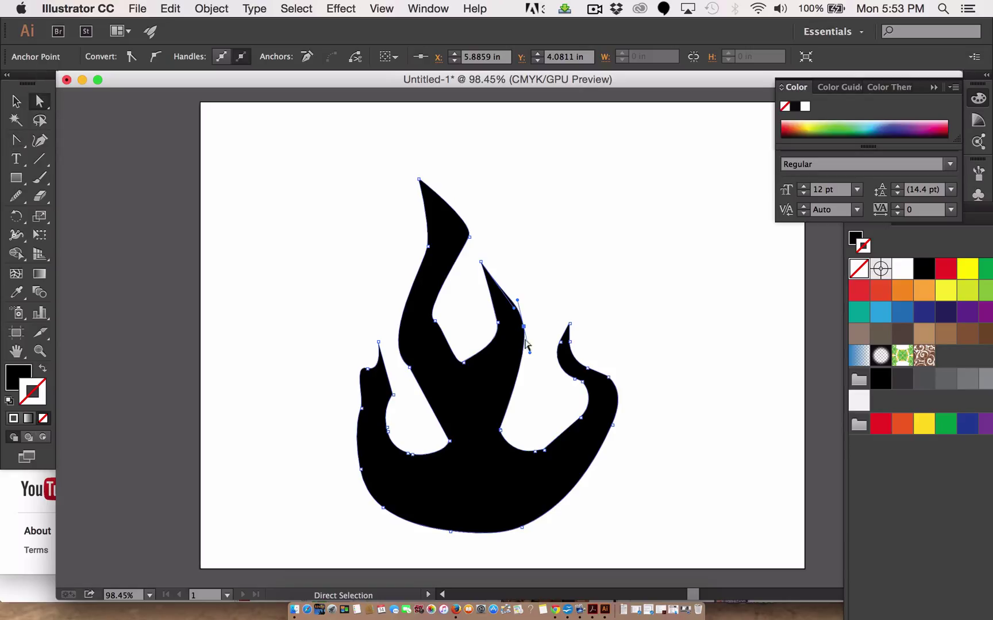
Narrow the notch between the tall and middle tongues by moving its anchors, then redraw its edge as a rounded U with the Pencil tool
click(434, 320)
drag(457, 361, 487, 333)
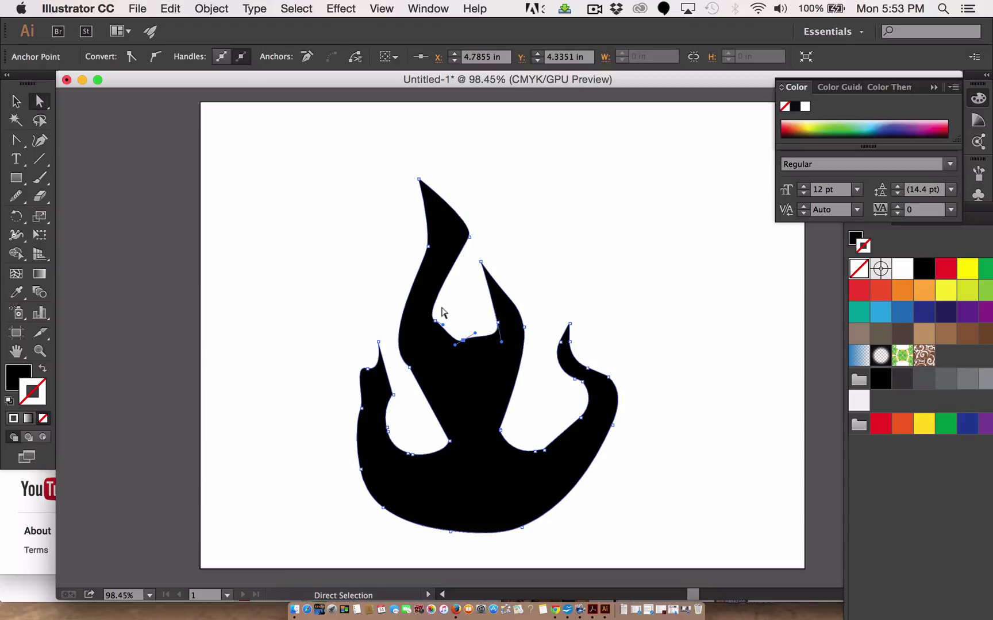
mouse_move(433, 322)
mouse_down()
mouse_move(447, 312)
mouse_move(451, 322)
mouse_up()
click(18, 200)
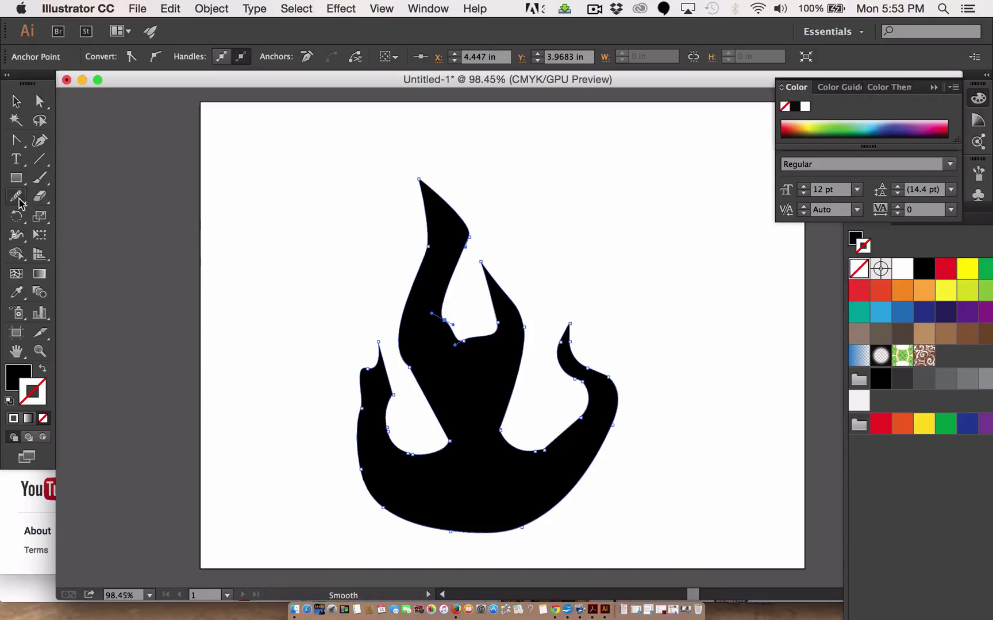
click(80, 198)
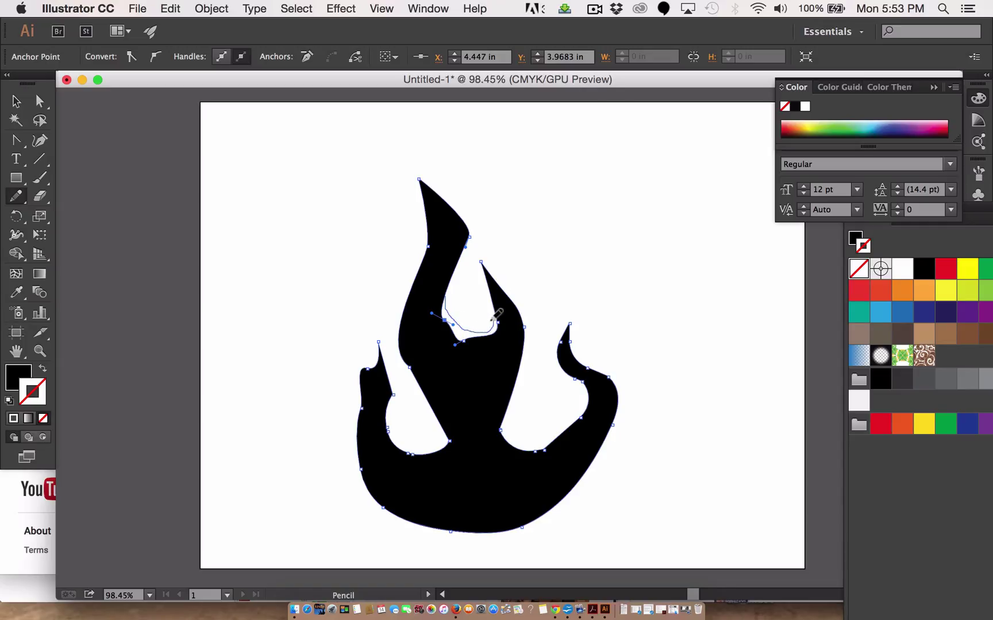
drag(492, 316, 494, 319)
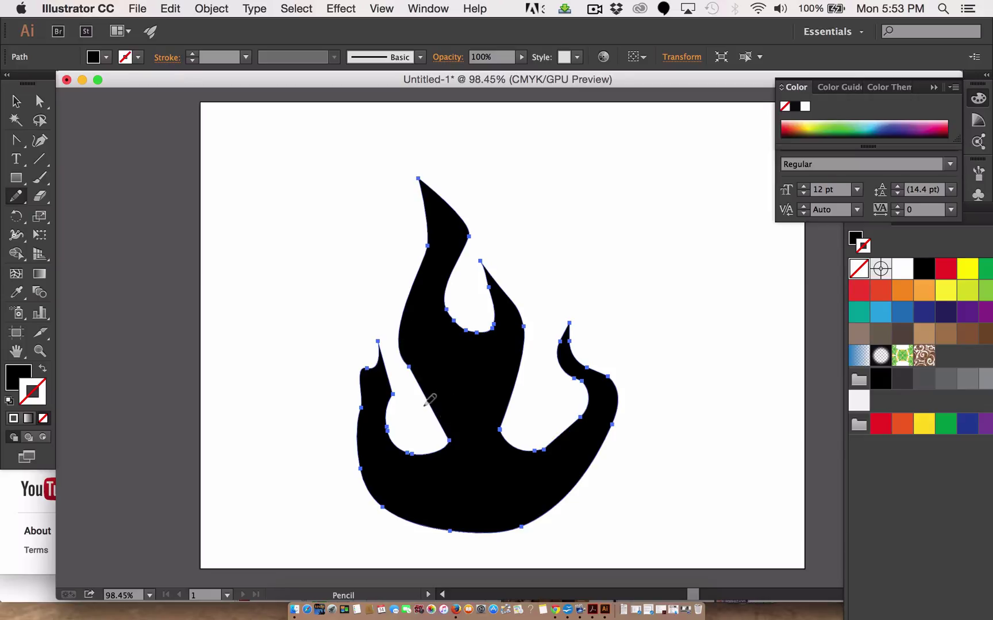
Shift the anchors around the gap between the left and tall tongues and redraw its lower curve with the Pencil tool
drag(397, 458, 400, 459)
click(40, 102)
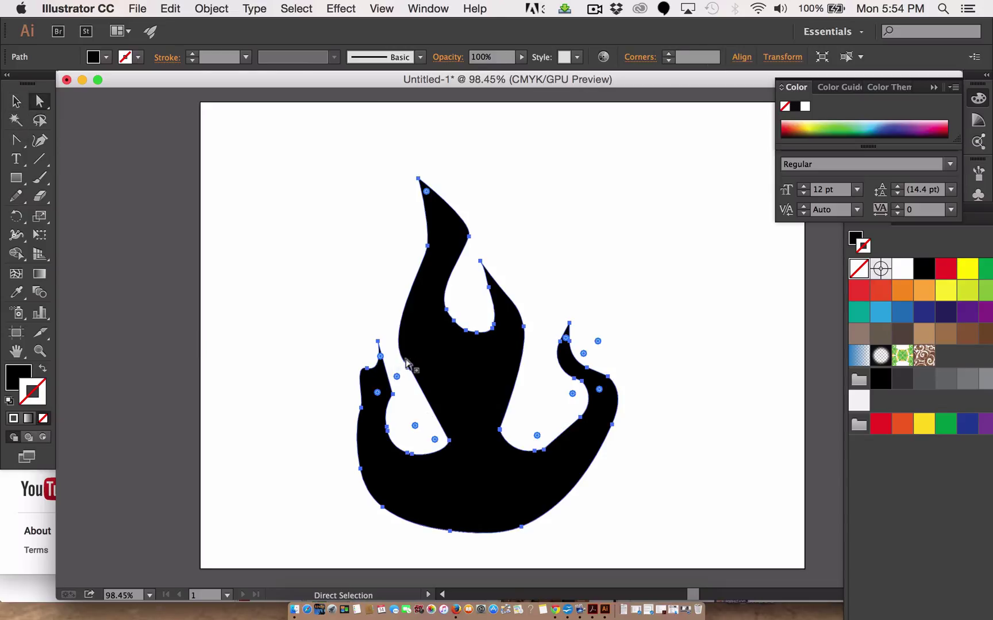
drag(405, 363, 407, 428)
click(16, 196)
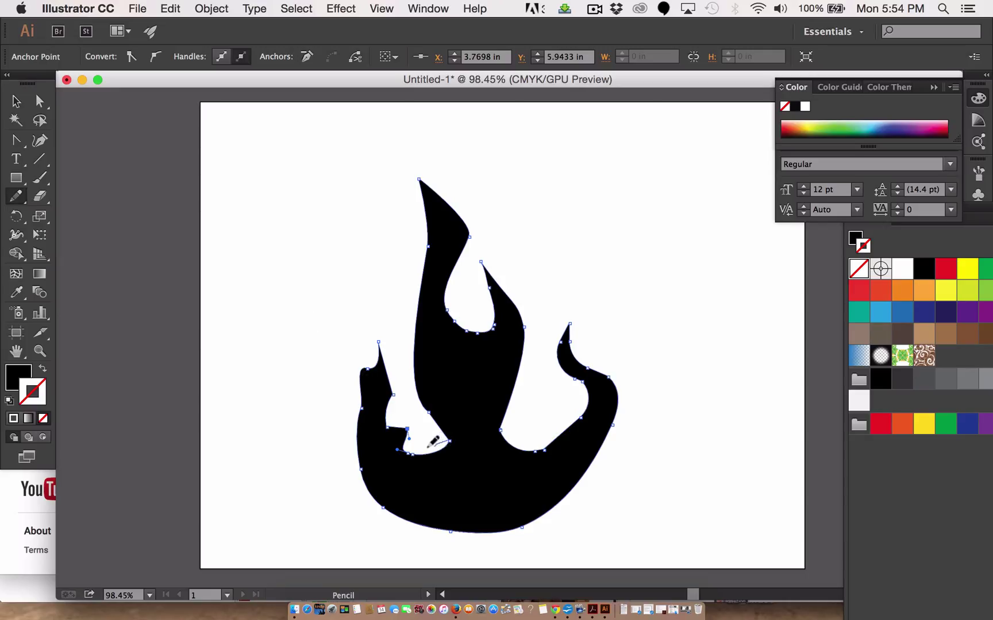
drag(384, 398, 388, 386)
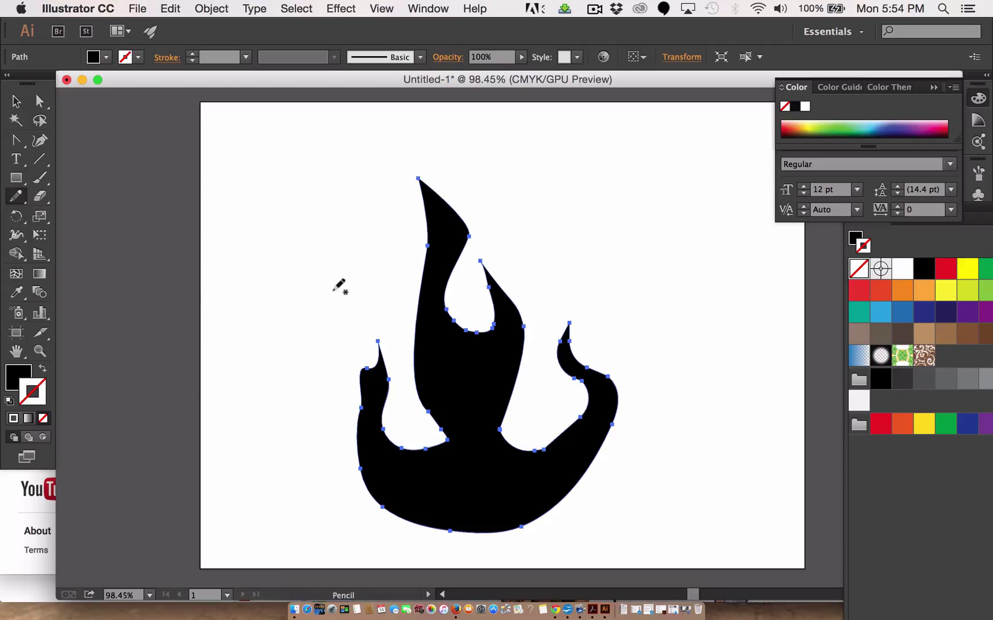
Move the stray anchors at the bottom of the left gap and redraw it as a narrow U reaching up the tall tongue's edge
click(39, 101)
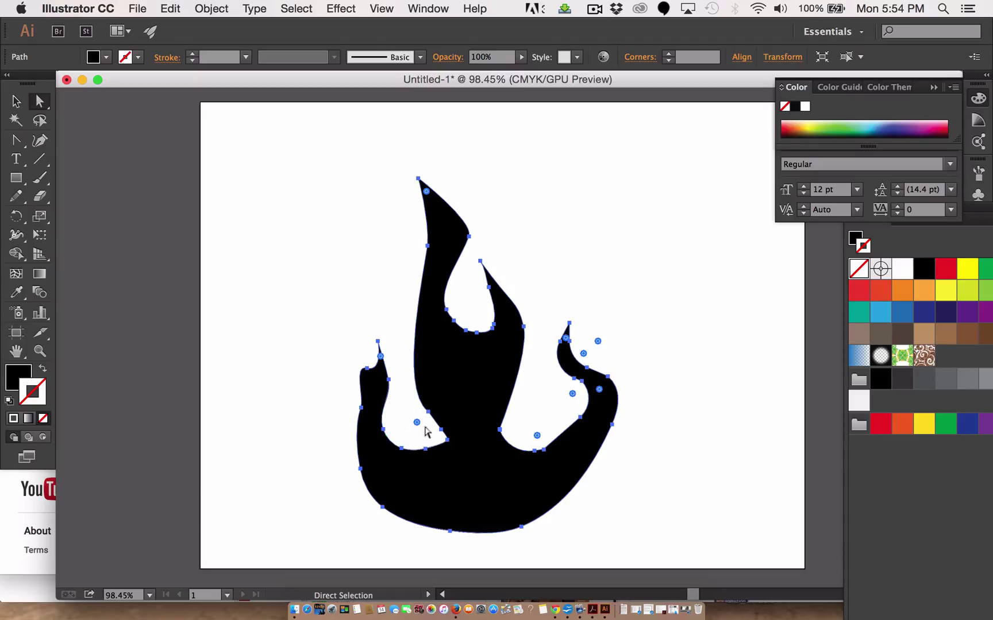
click(443, 432)
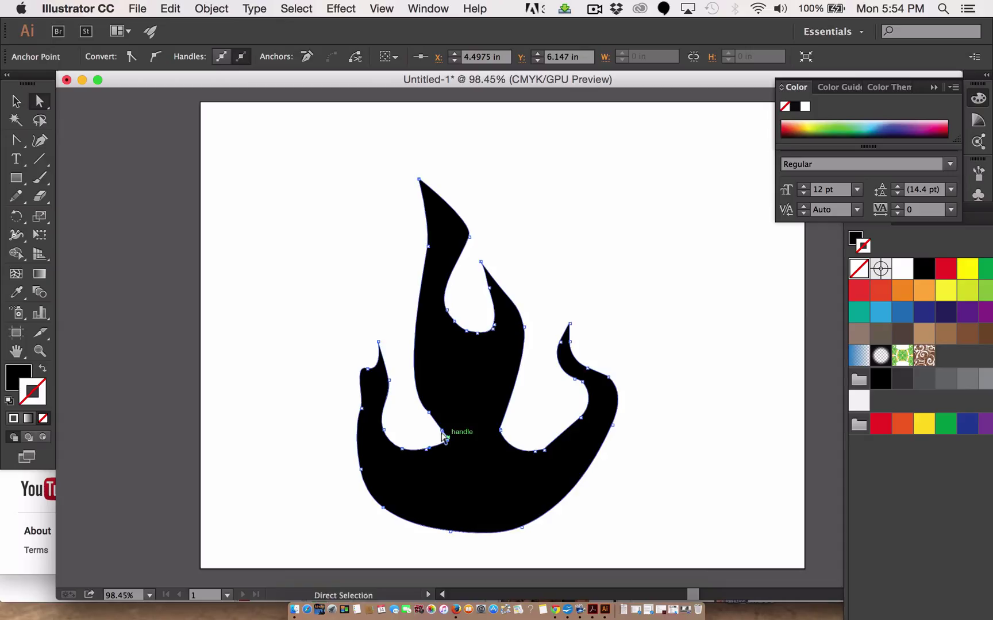
drag(443, 437, 397, 440)
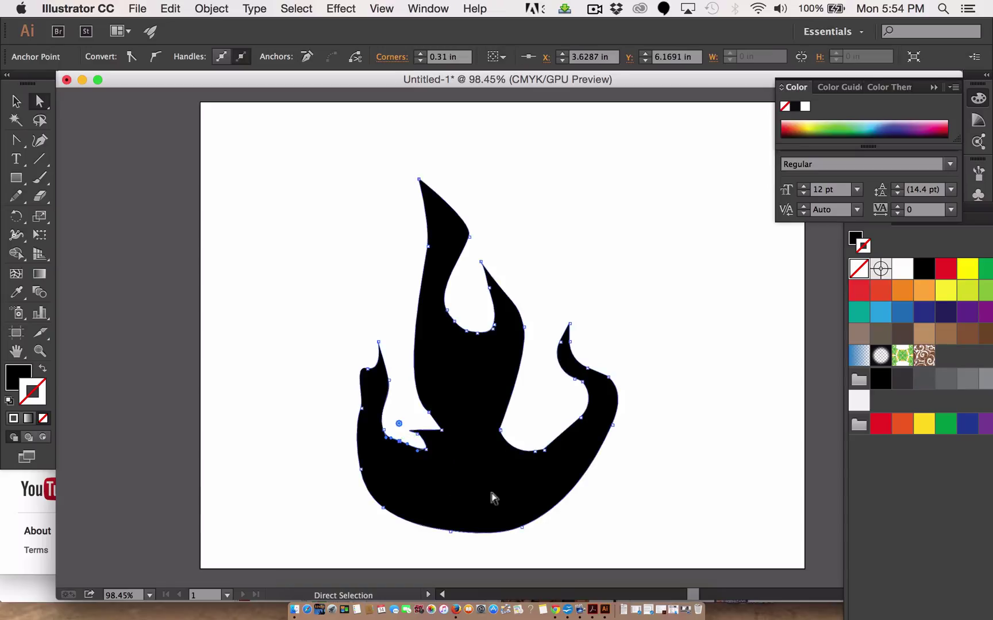
click(16, 196)
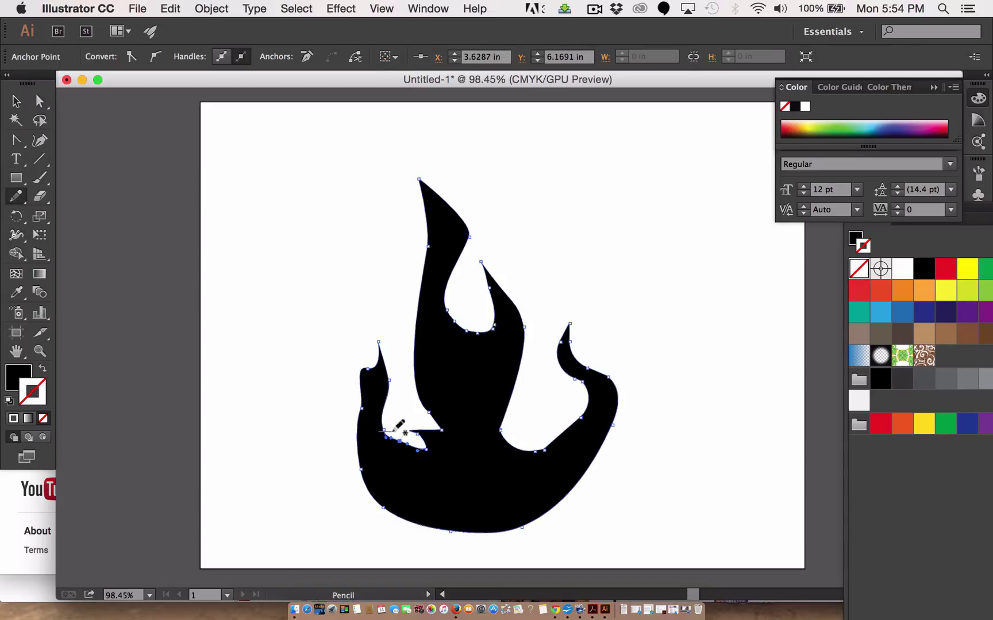
drag(378, 430, 431, 380)
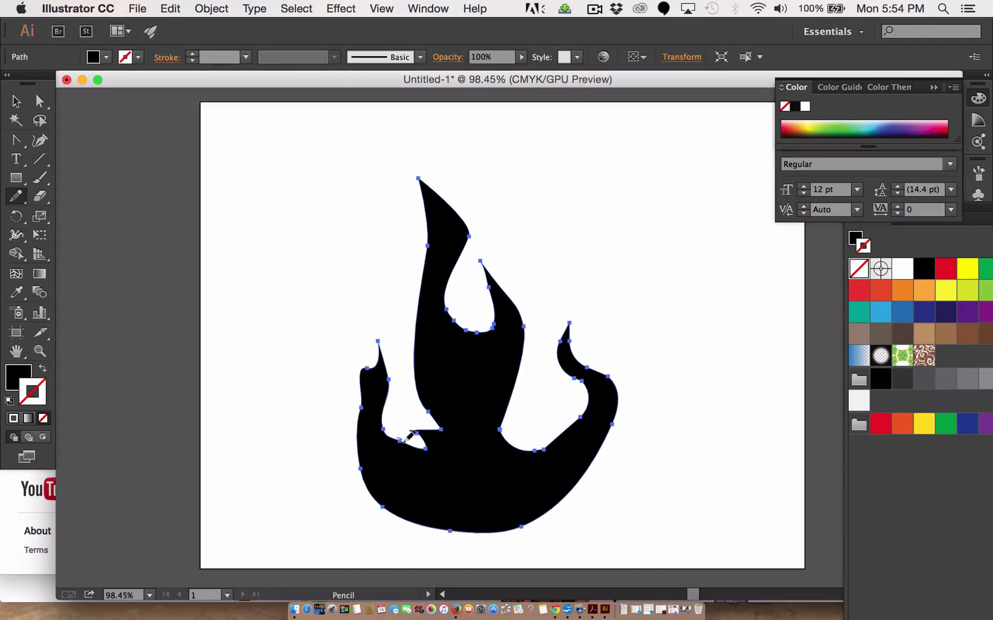
drag(425, 409, 424, 395)
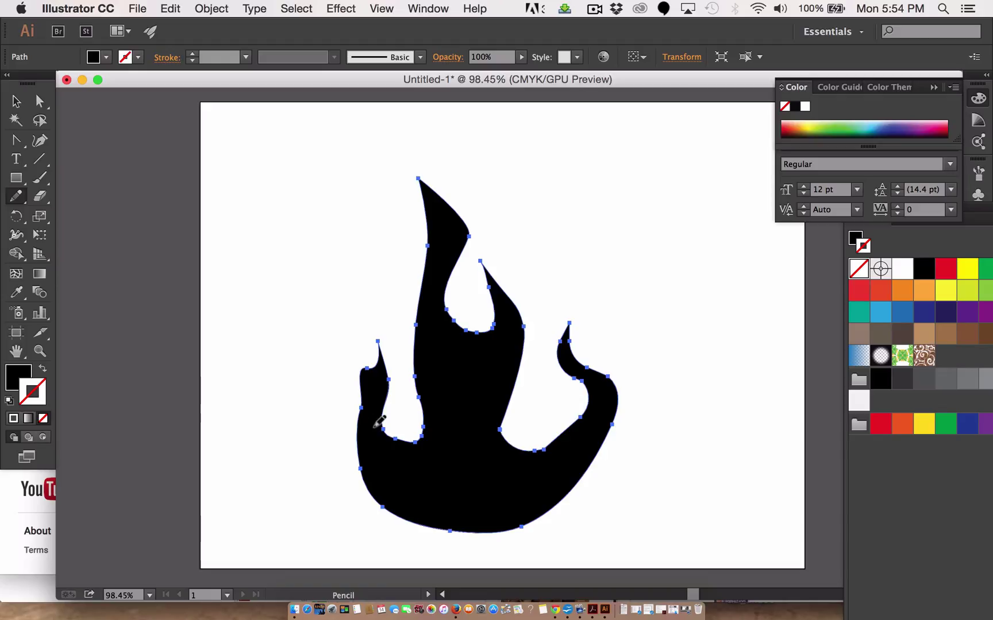
mouse_move(419, 390)
mouse_down()
mouse_move(391, 427)
mouse_move(433, 424)
mouse_move(424, 367)
mouse_up()
key(super+z)
mouse_move(380, 430)
mouse_down()
mouse_move(424, 414)
mouse_move(452, 355)
mouse_up()
key(super+z)
Narrow the base of the left flame tongue by moving the anchors on both of its sides inward
click(39, 101)
click(331, 359)
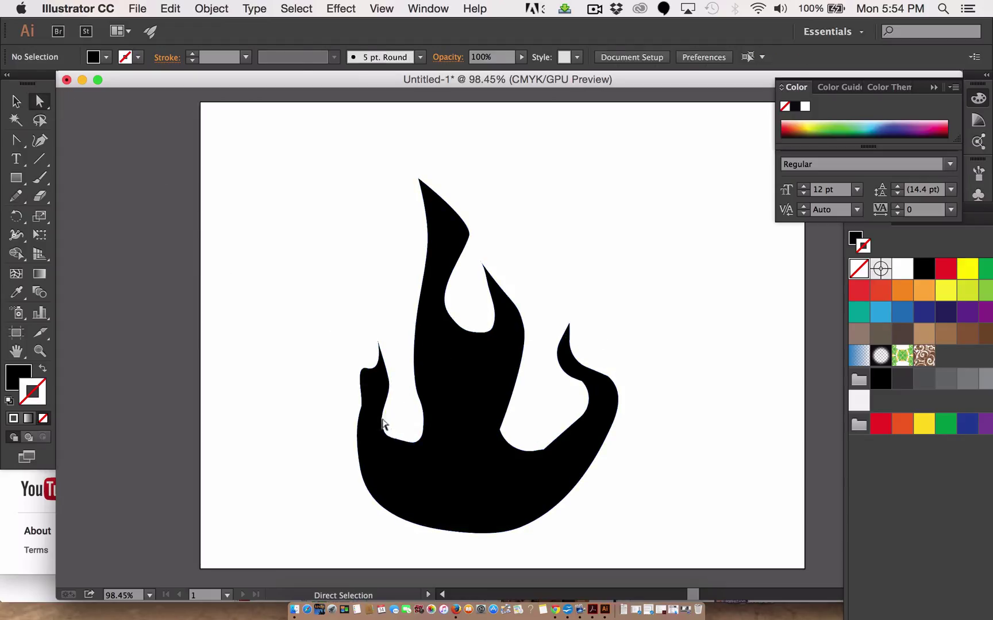
click(395, 439)
click(382, 428)
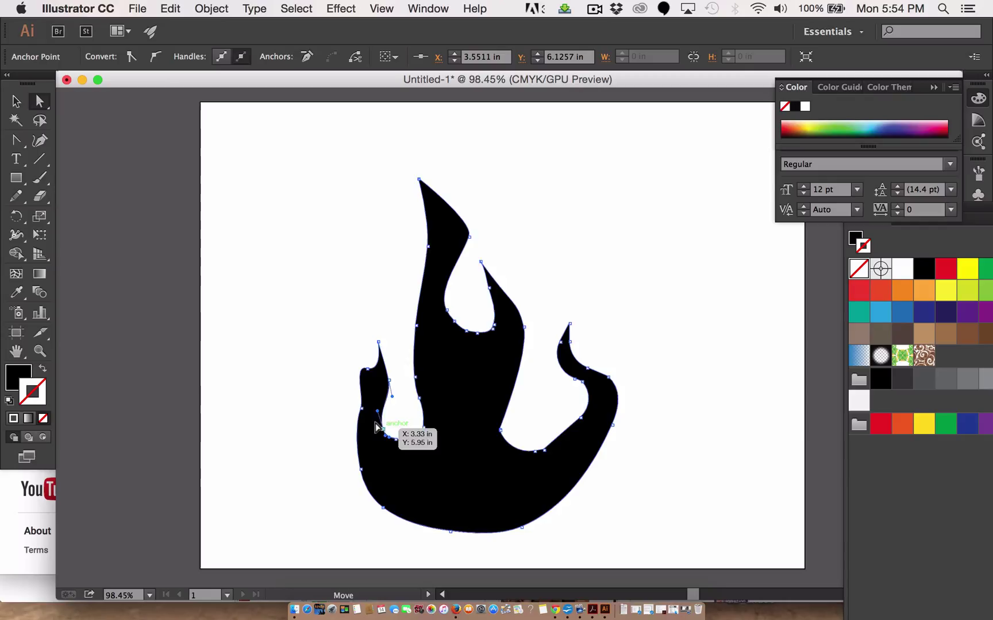
mouse_move(377, 428)
mouse_down()
mouse_move(385, 414)
mouse_move(377, 415)
mouse_up()
key(ctrl+z)
click(357, 406)
click(357, 367)
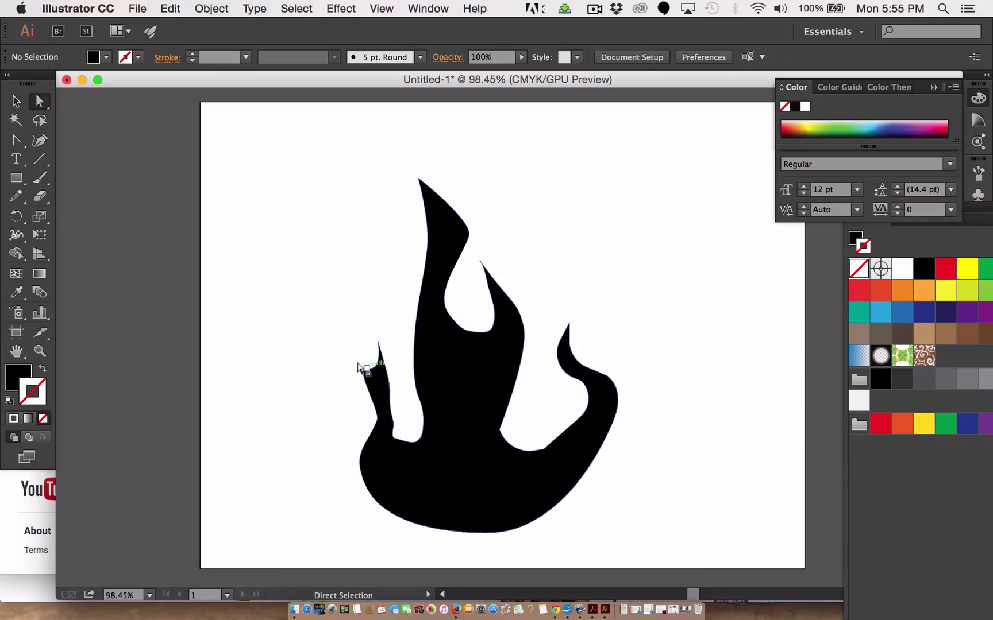
Select the anchors of the left tongue's tip together and shift them inward and down to shorten the tongue
drag(329, 345, 393, 389)
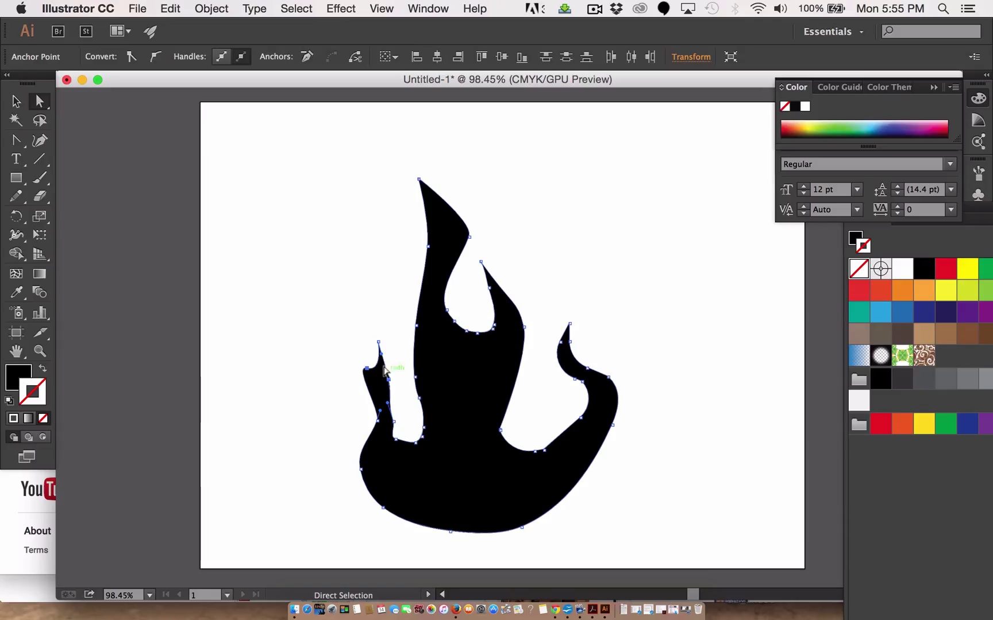
drag(321, 335, 375, 386)
click(315, 364)
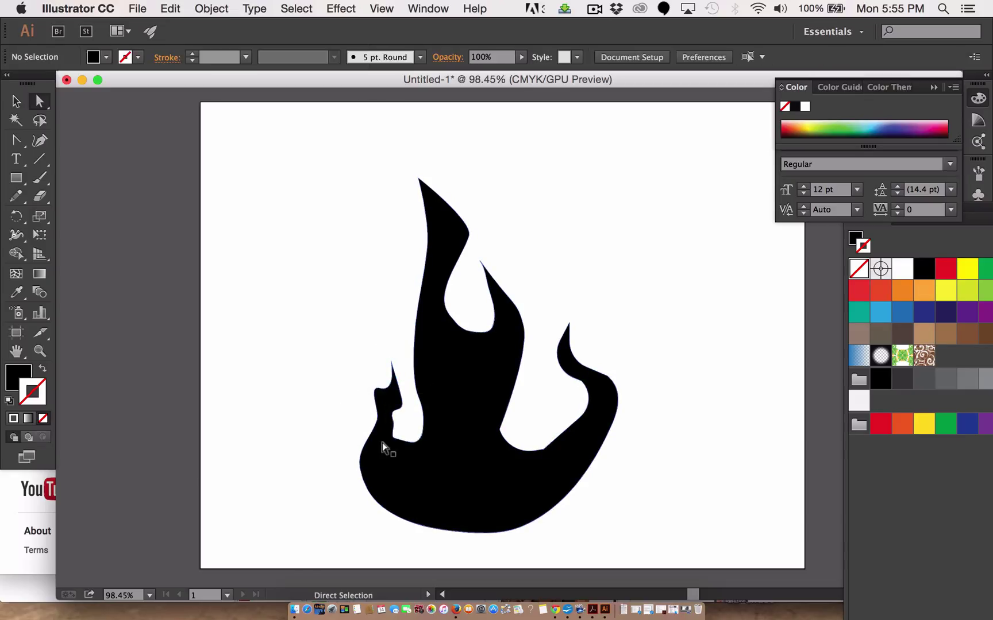
click(376, 420)
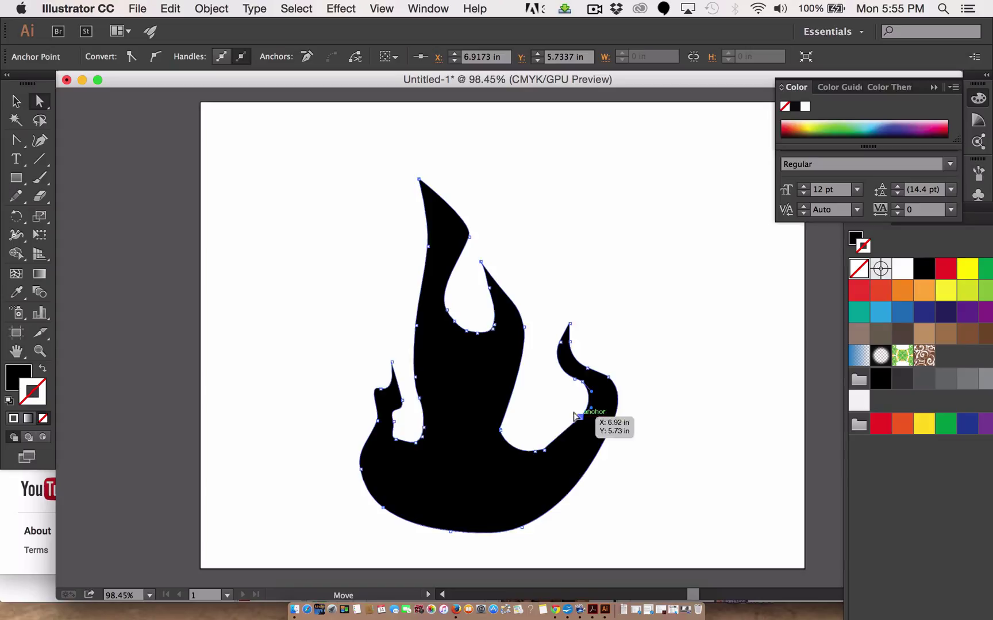
Move the right tongue's inner-edge anchors toward the center, to about X 6.37 in, Y 5.82 in and X 6.38 in, Y 4.97 in
drag(575, 411, 544, 417)
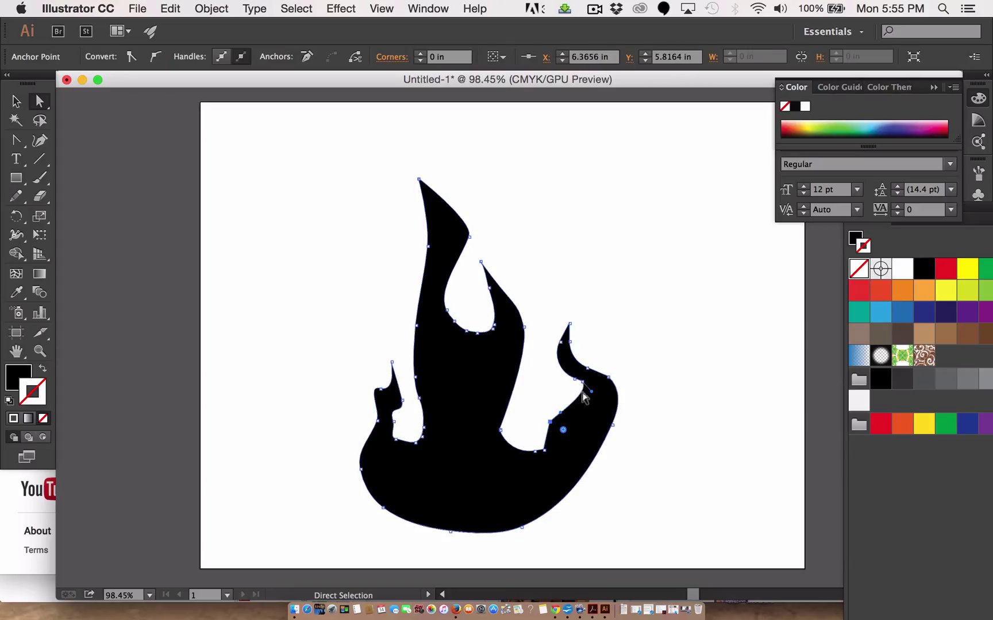
drag(580, 383, 555, 376)
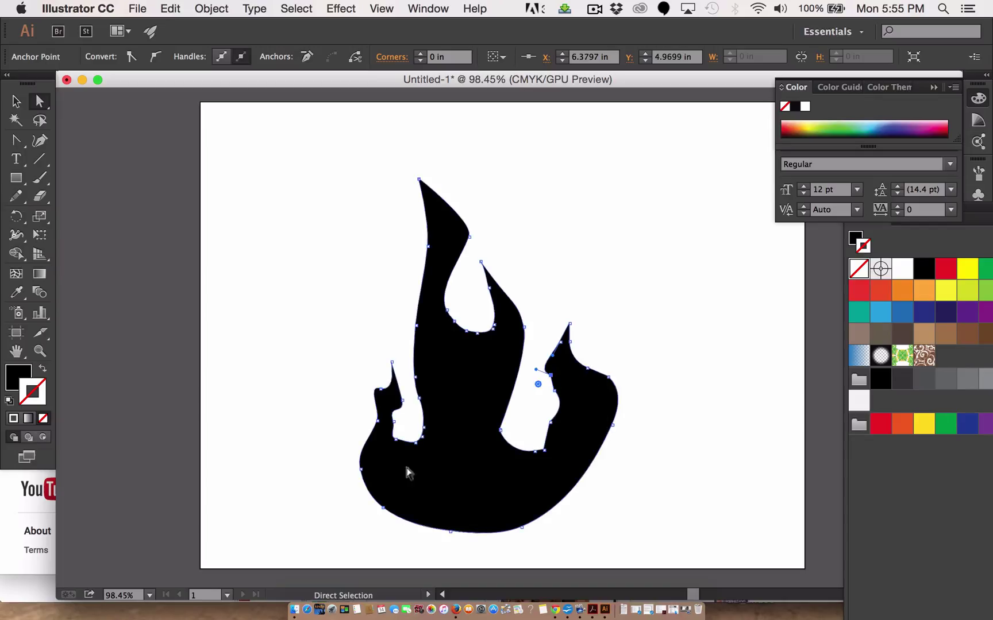
click(16, 196)
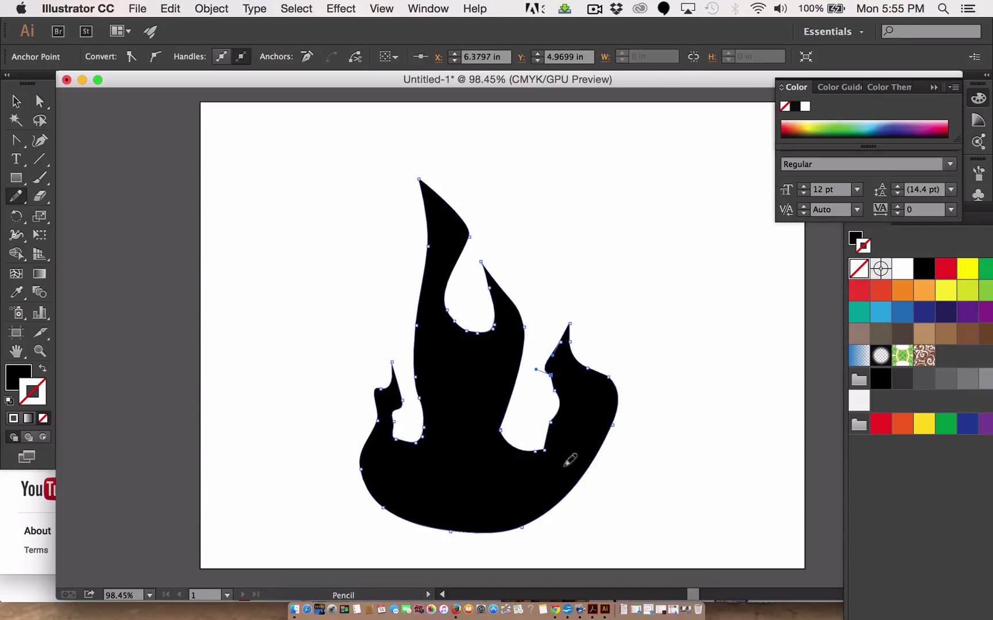
drag(543, 425, 569, 378)
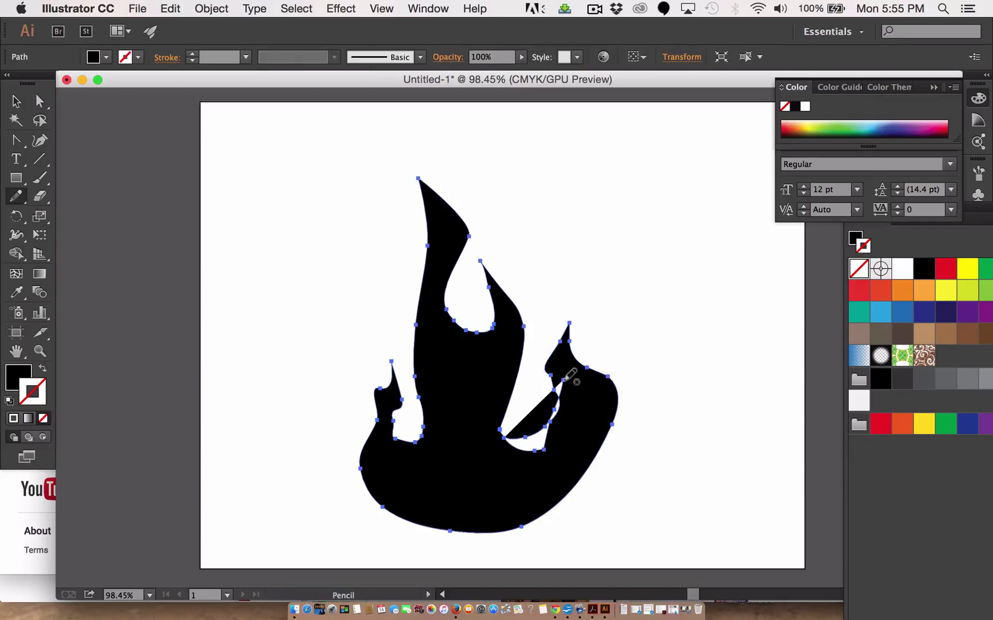
drag(521, 444, 573, 383)
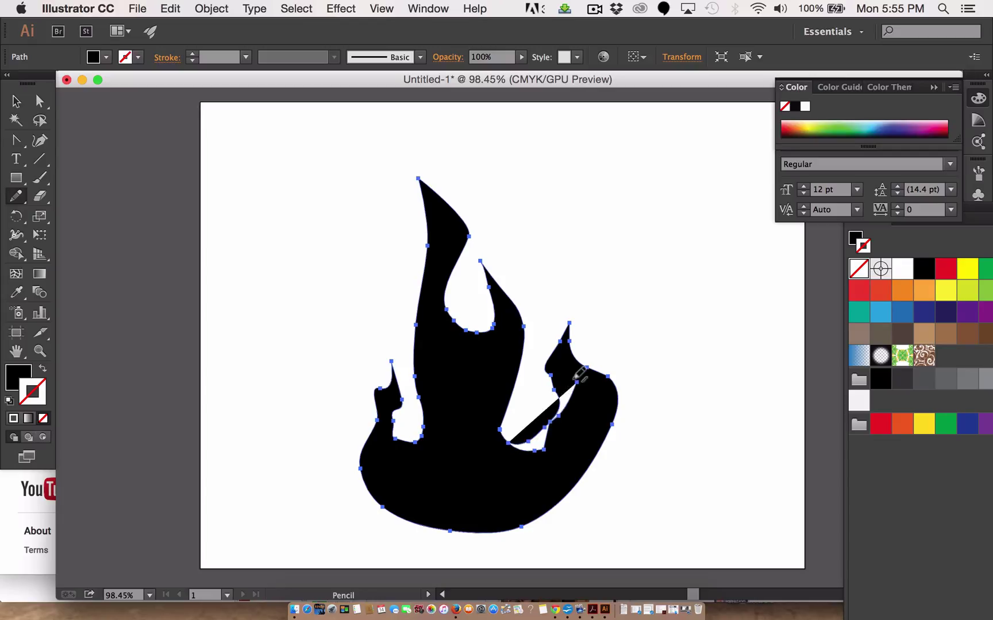
key(super+z)
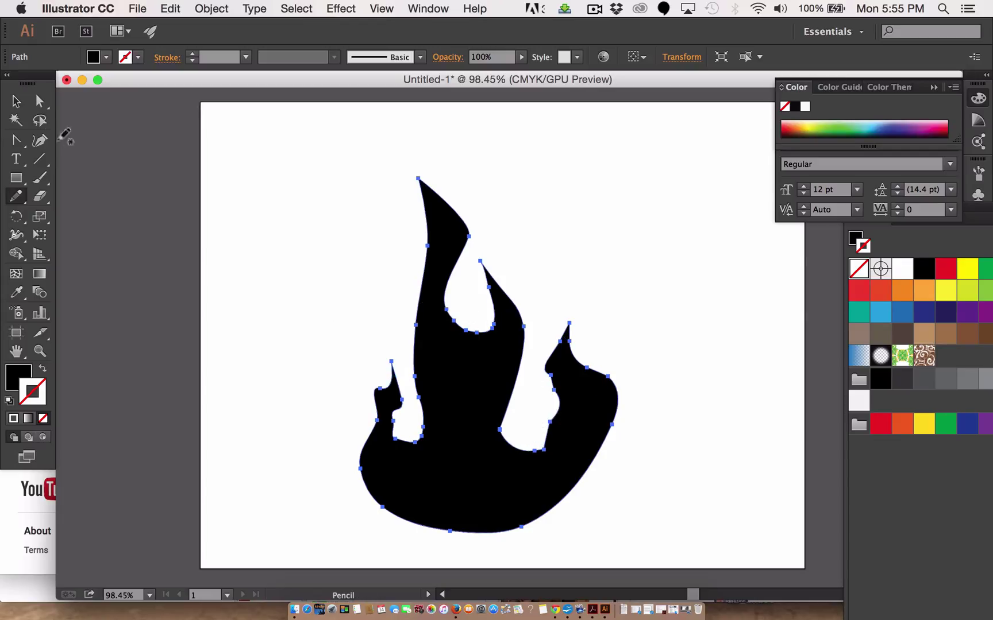
Try to select the anchors around the base of the right gap and redraw its edge with the Pencil tool
click(39, 101)
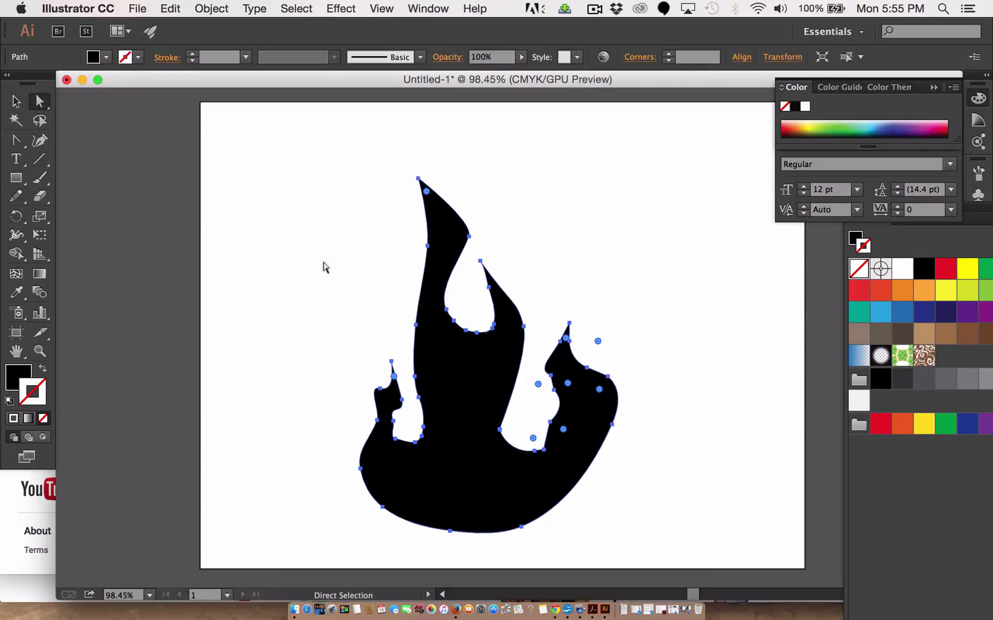
click(536, 451)
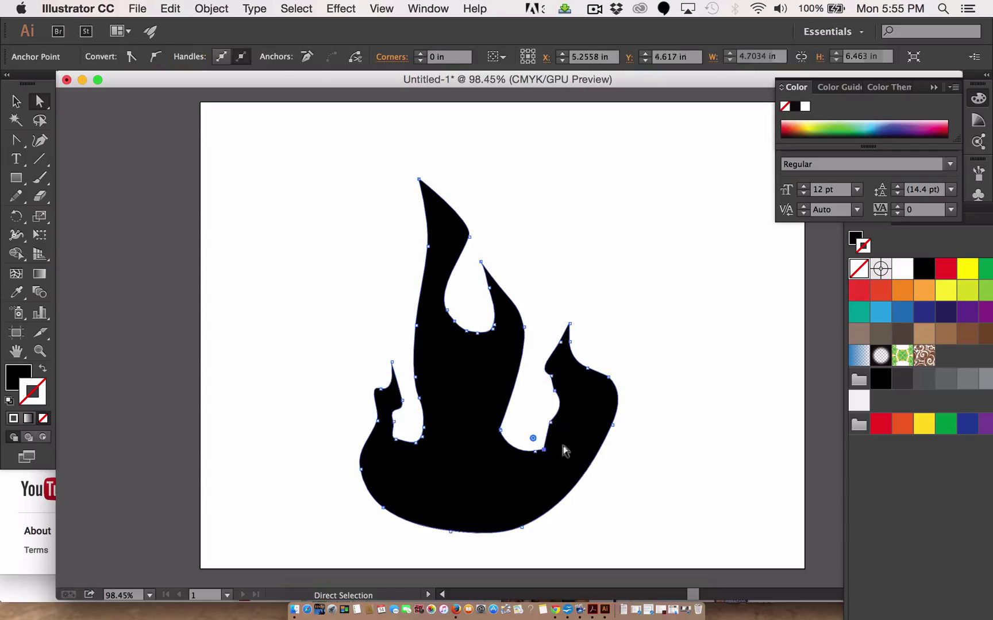
shift+click(497, 428)
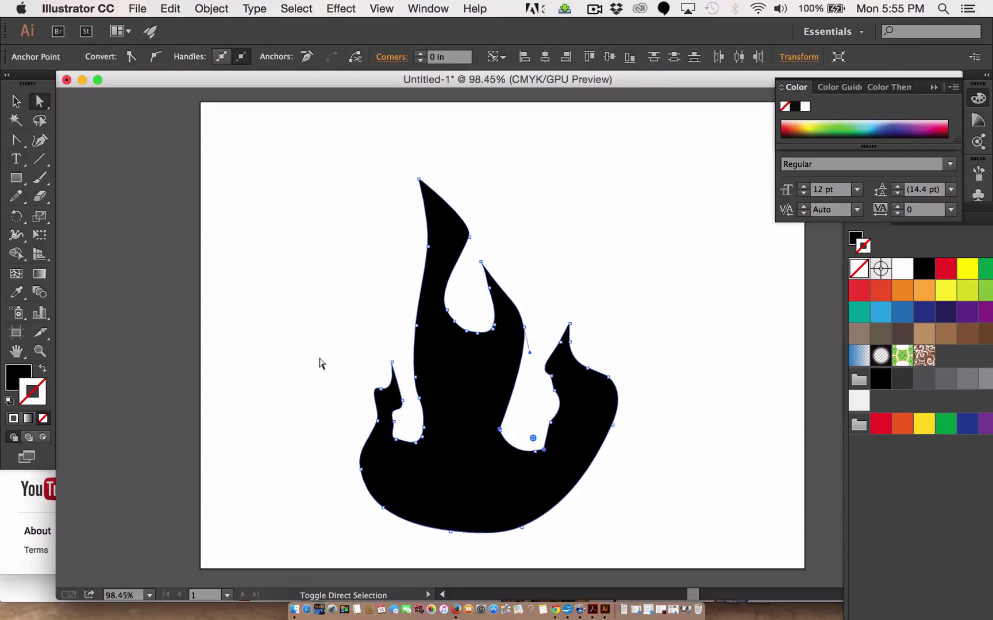
shift+click(498, 428)
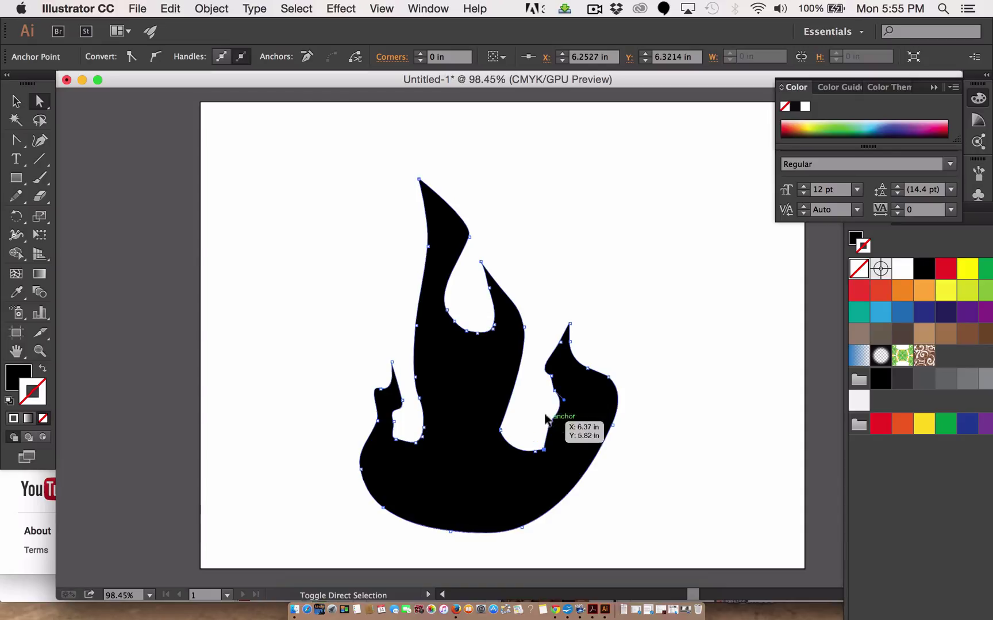
shift+click(551, 423)
shift+click(500, 428)
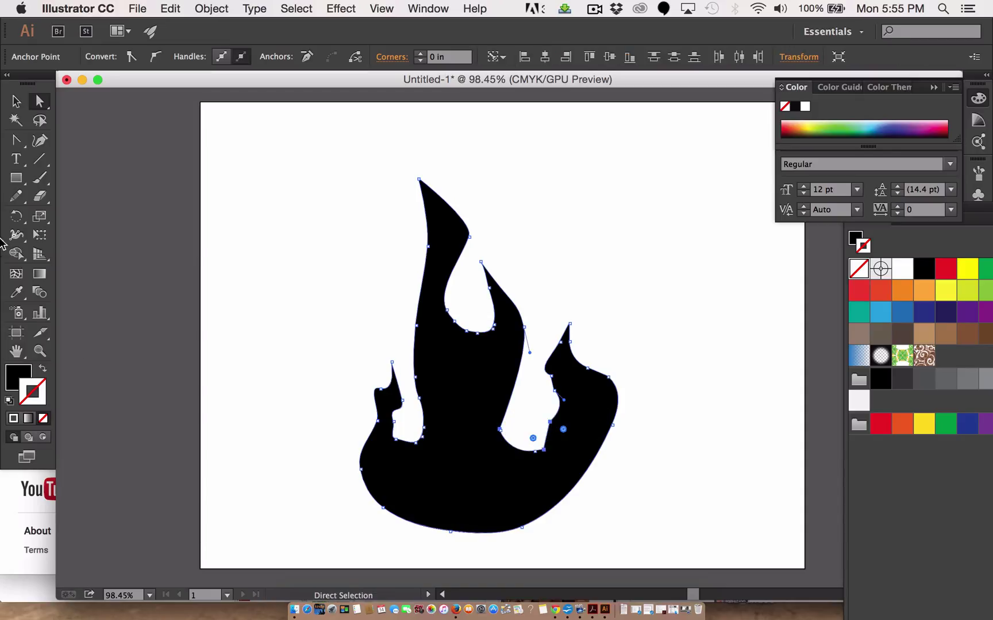
click(16, 196)
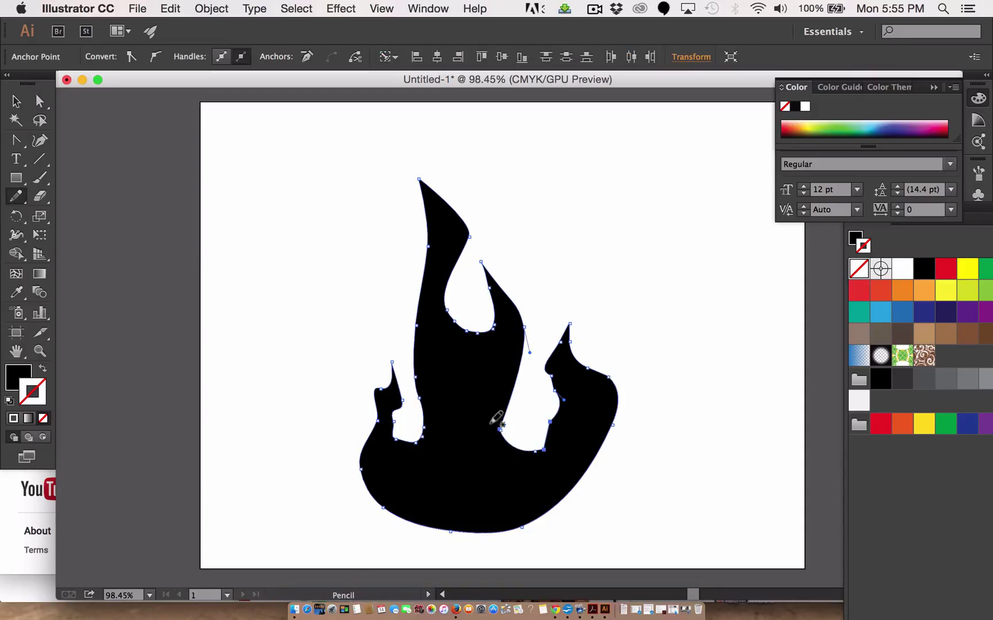
drag(547, 427, 574, 404)
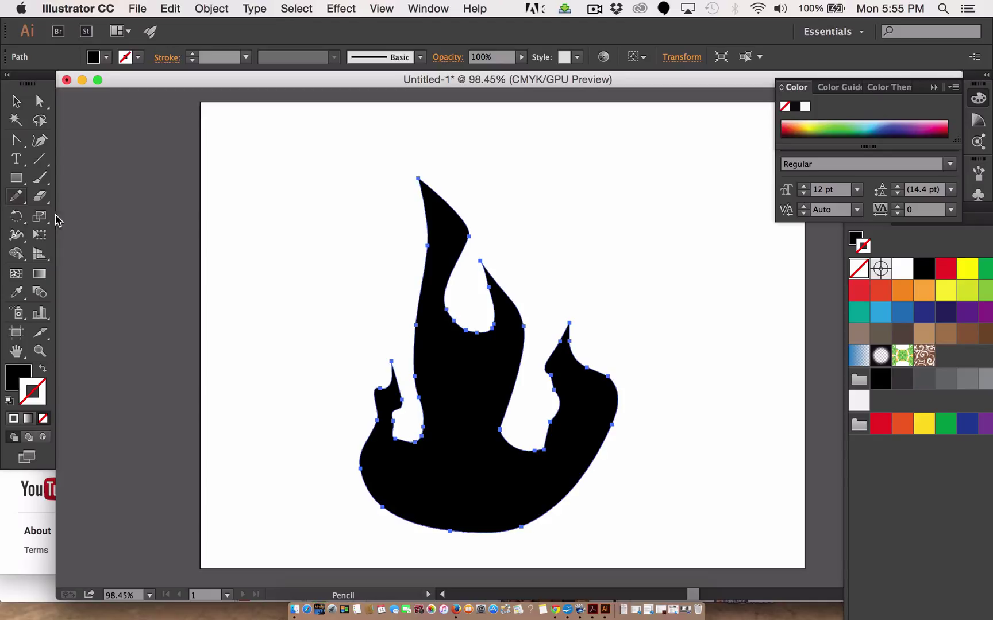
Smooth the bottom of the right gap and the inner edge of the right tongue with the Smooth tool
drag(21, 204, 90, 214)
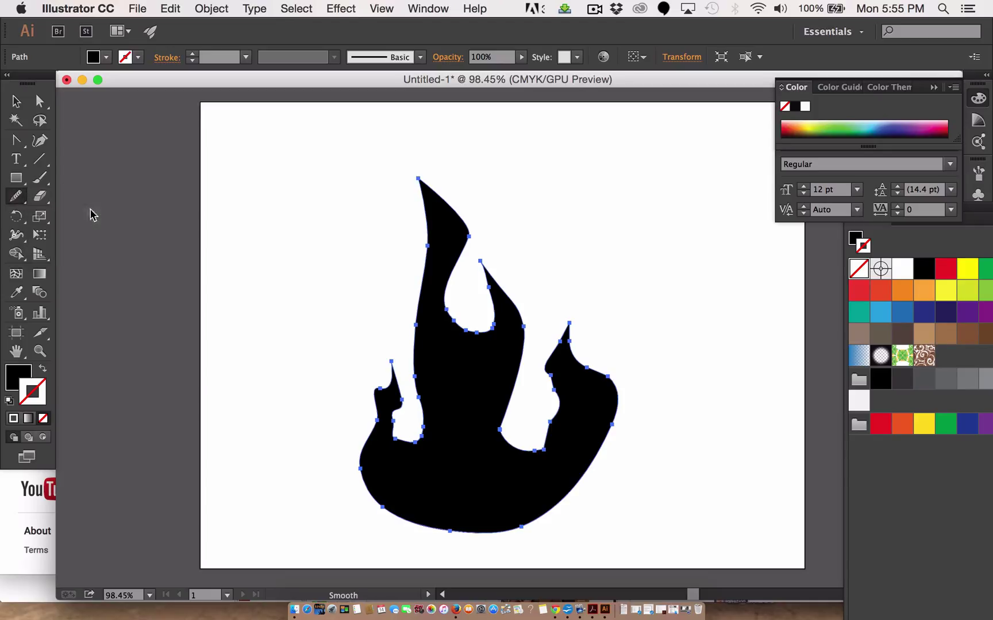
mouse_move(515, 443)
mouse_down()
mouse_move(551, 421)
mouse_move(572, 361)
mouse_up()
drag(504, 435, 579, 353)
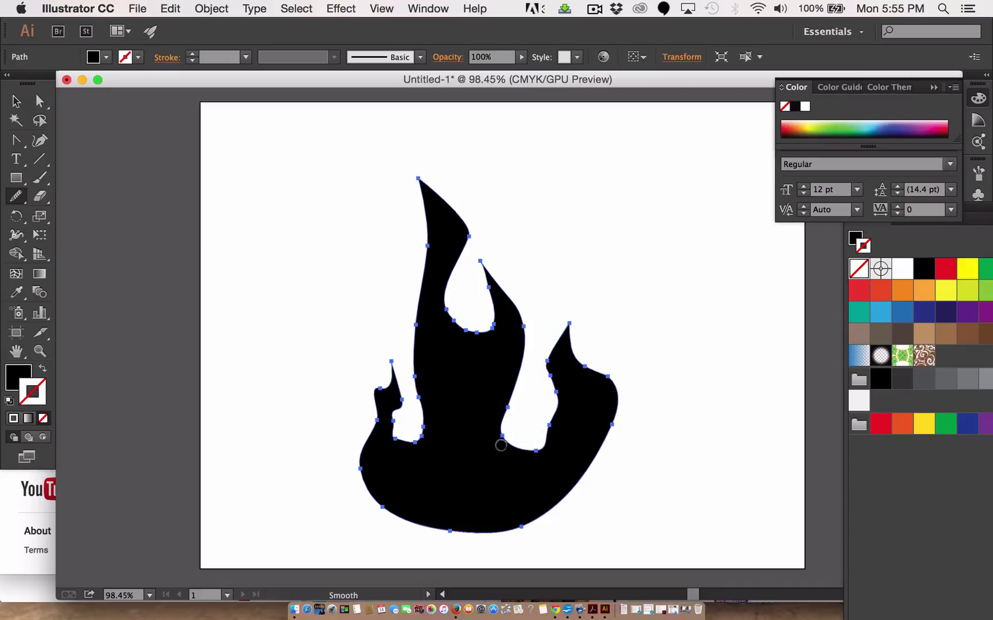
drag(501, 446, 556, 414)
mouse_move(499, 444)
mouse_down()
mouse_move(543, 436)
mouse_move(564, 370)
mouse_up()
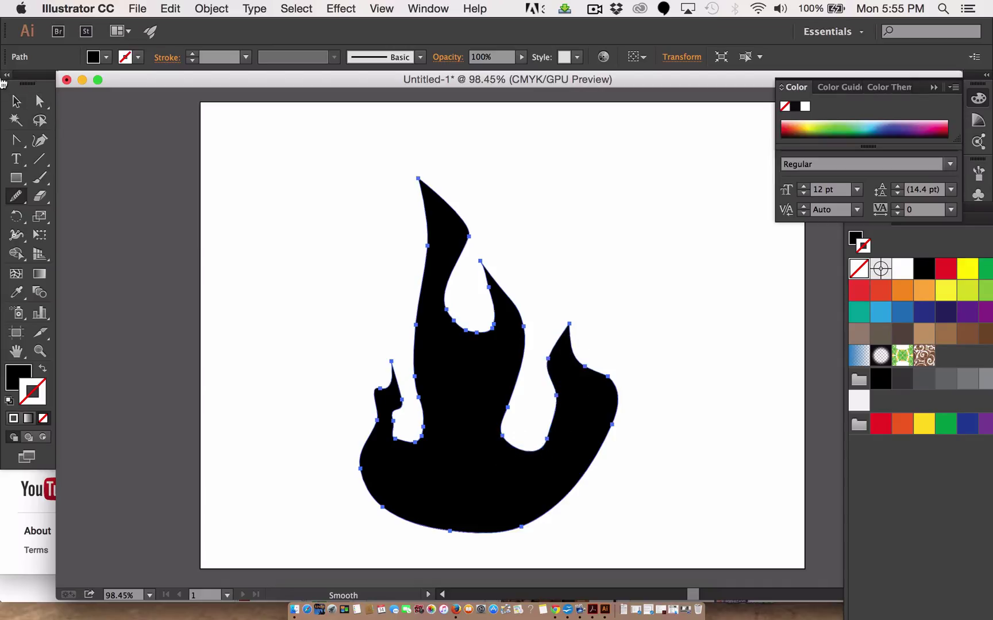
Pull the anchor midway along the tall tongue's left edge outward into a bulge and deselect the flame
click(39, 101)
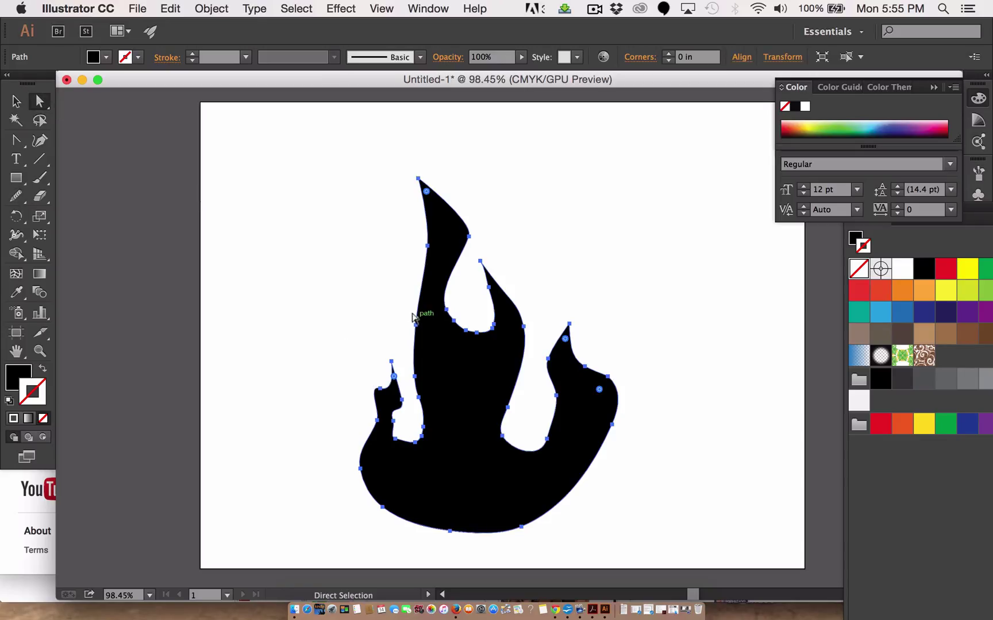
click(377, 317)
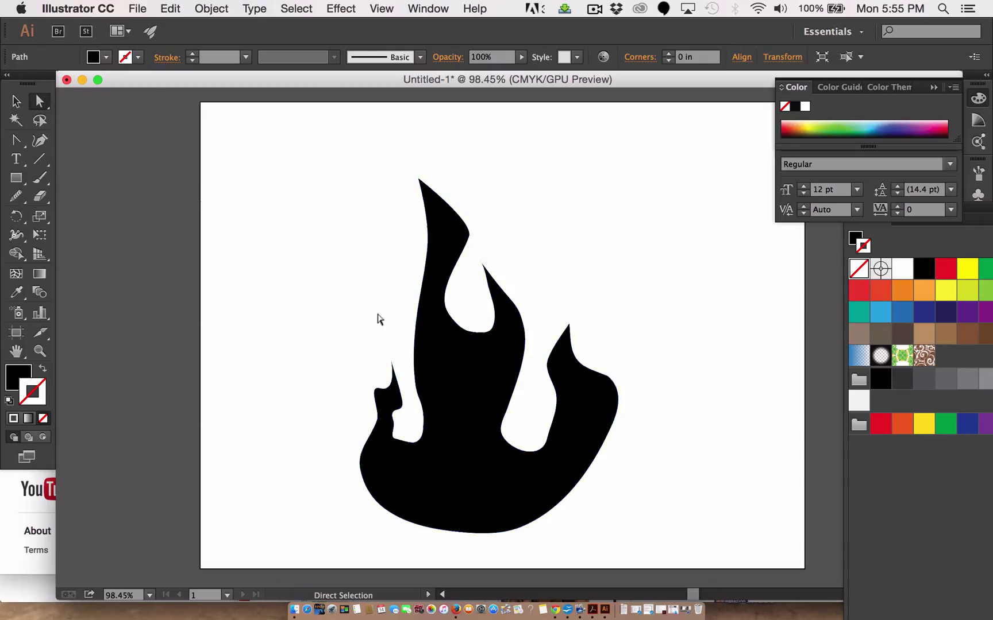
drag(411, 324, 392, 323)
click(590, 248)
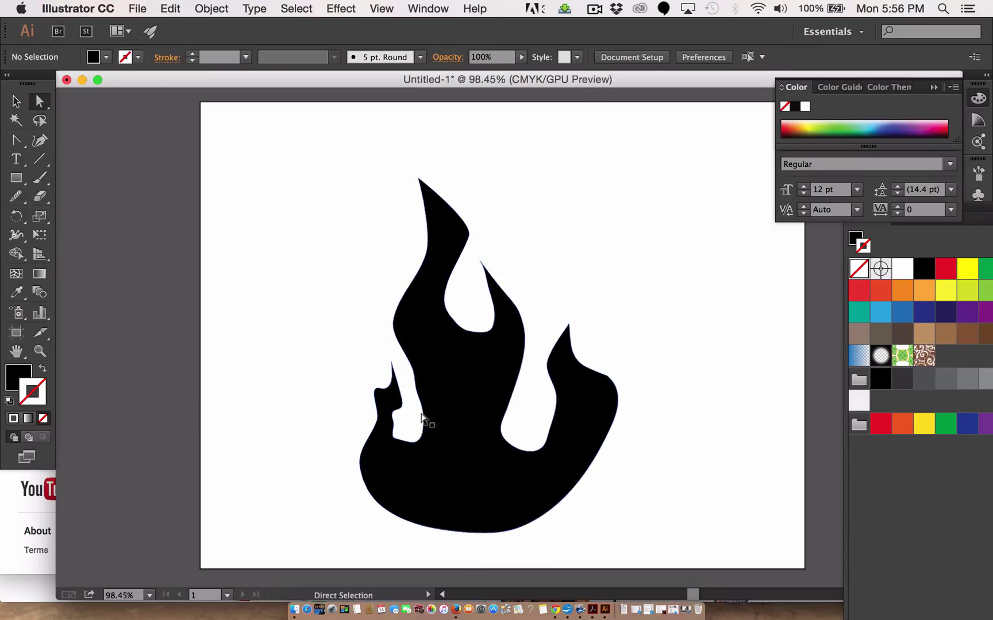
Slim the right tongue by moving its outer-edge anchors inward, including to about X 6.94 in, Y 5.10 in and X 6.97 in, Y 6.39 in
mouse_move(384, 412)
mouse_down()
mouse_move(372, 421)
mouse_move(380, 417)
mouse_up()
drag(578, 369, 614, 396)
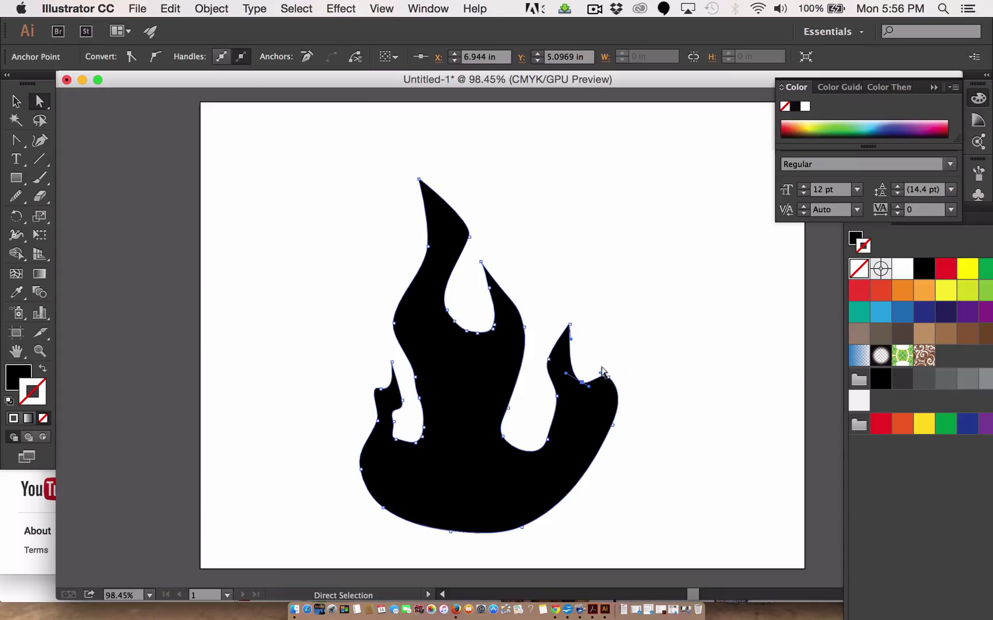
drag(602, 372, 583, 454)
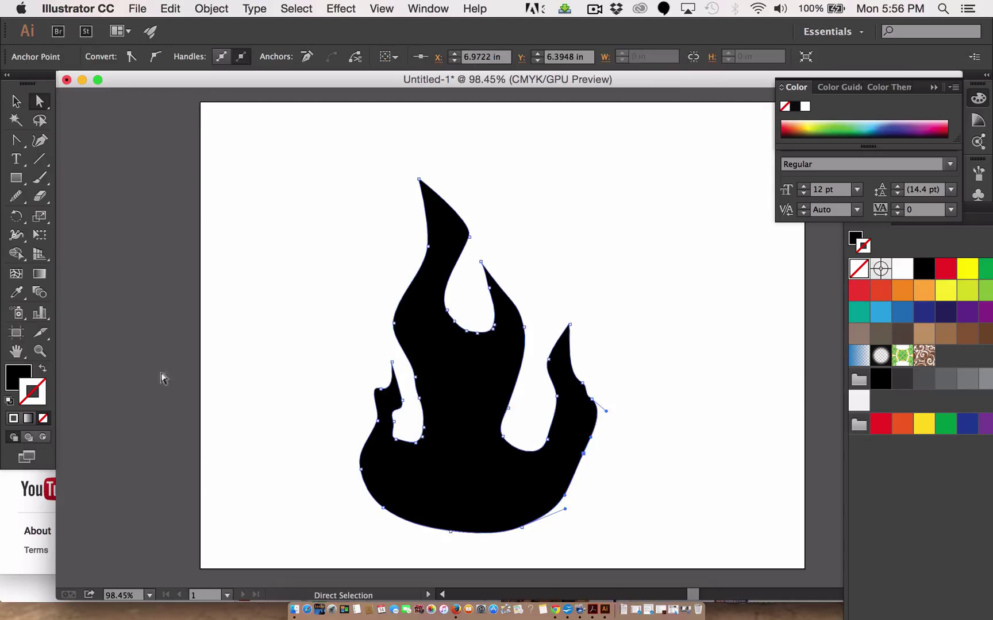
click(163, 378)
Select the flame and trim the bulging outer edge of the right tongue with the Eraser tool
click(500, 464)
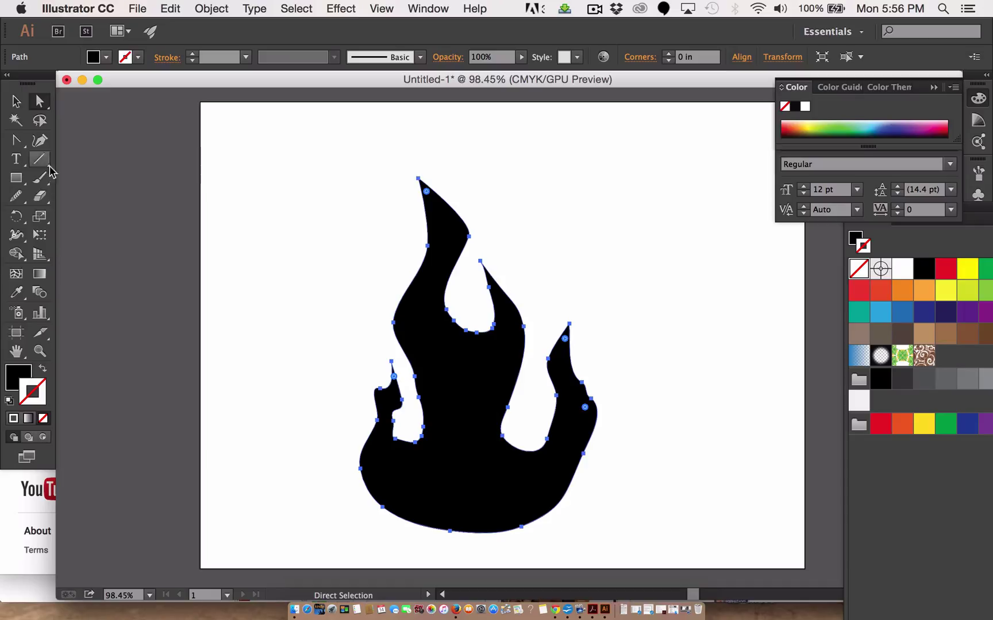
drag(40, 196, 95, 202)
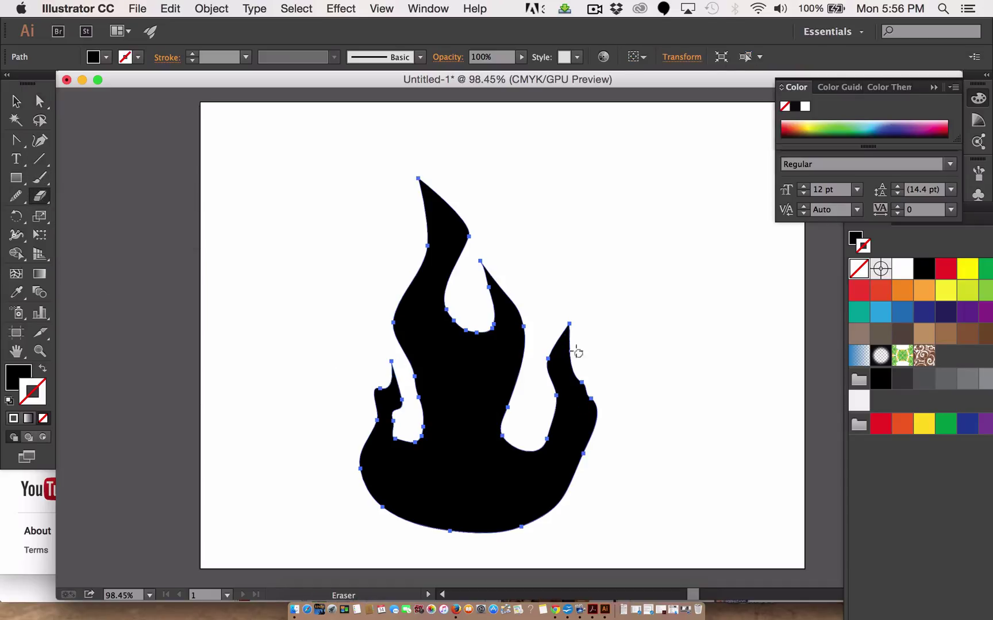
mouse_move(593, 405)
mouse_down()
mouse_move(594, 446)
mouse_move(600, 398)
mouse_move(591, 445)
mouse_up()
Paint over the lower part of the right gap with the Blob Brush in black to make the gap shallower
click(18, 197)
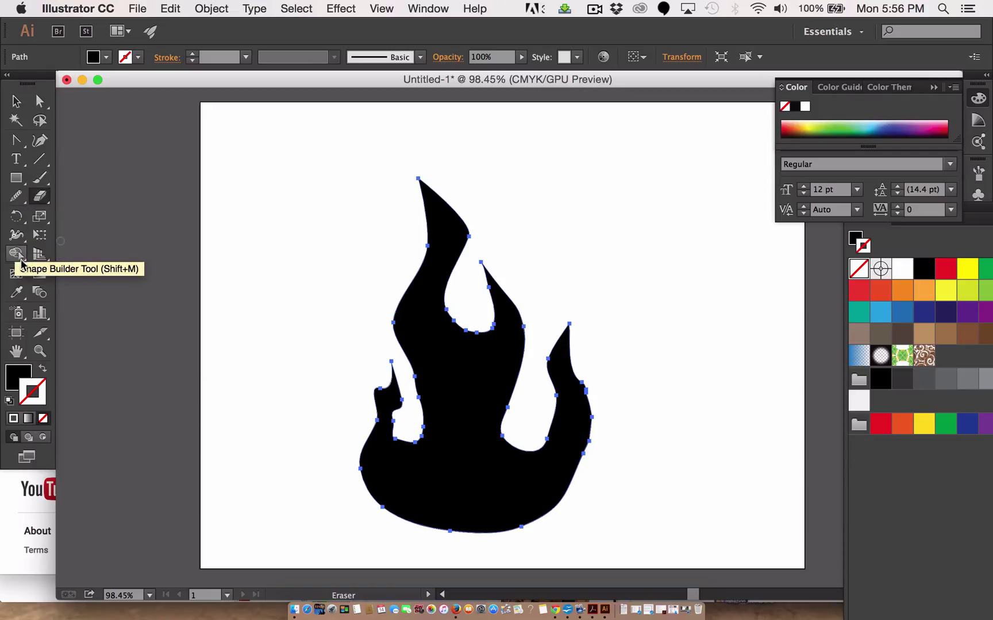
click(16, 253)
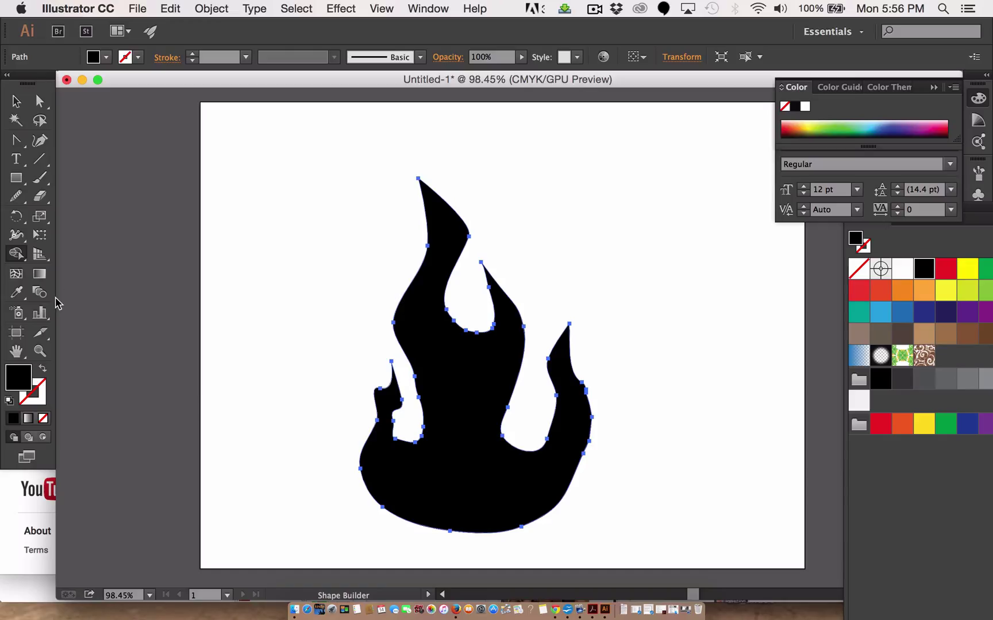
click(40, 196)
click(40, 181)
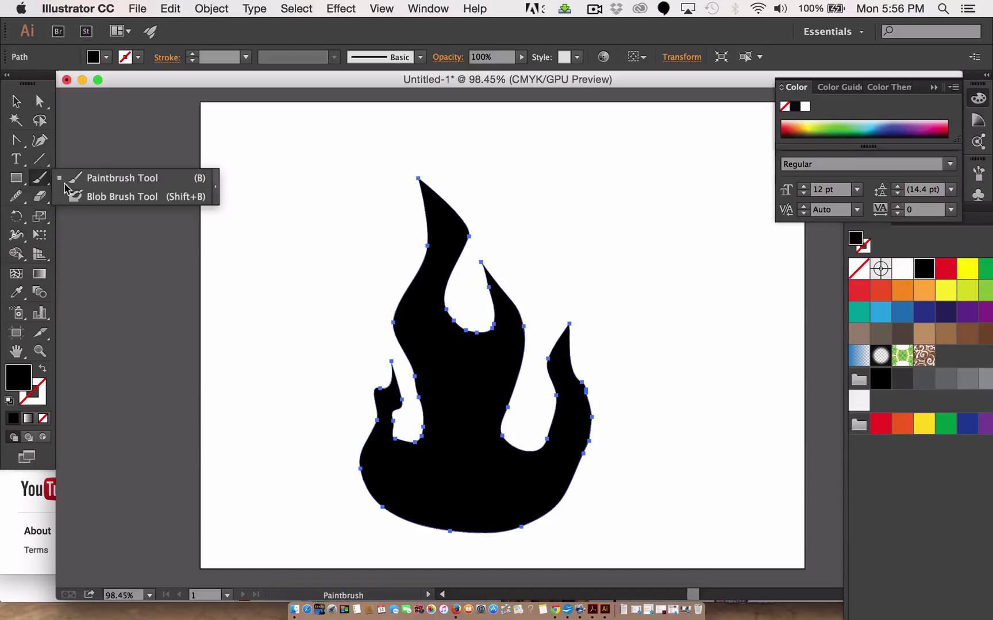
click(95, 198)
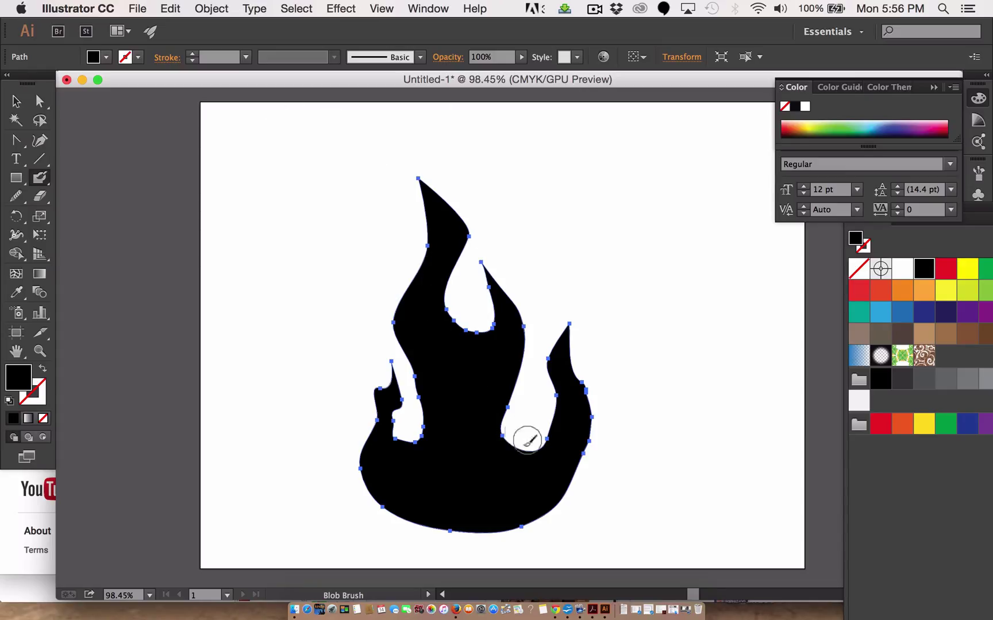
mouse_move(492, 403)
mouse_down()
mouse_move(532, 443)
mouse_move(571, 433)
mouse_up()
mouse_move(494, 389)
mouse_down()
mouse_move(505, 411)
mouse_move(531, 421)
mouse_move(535, 412)
mouse_move(570, 419)
mouse_move(493, 402)
mouse_up()
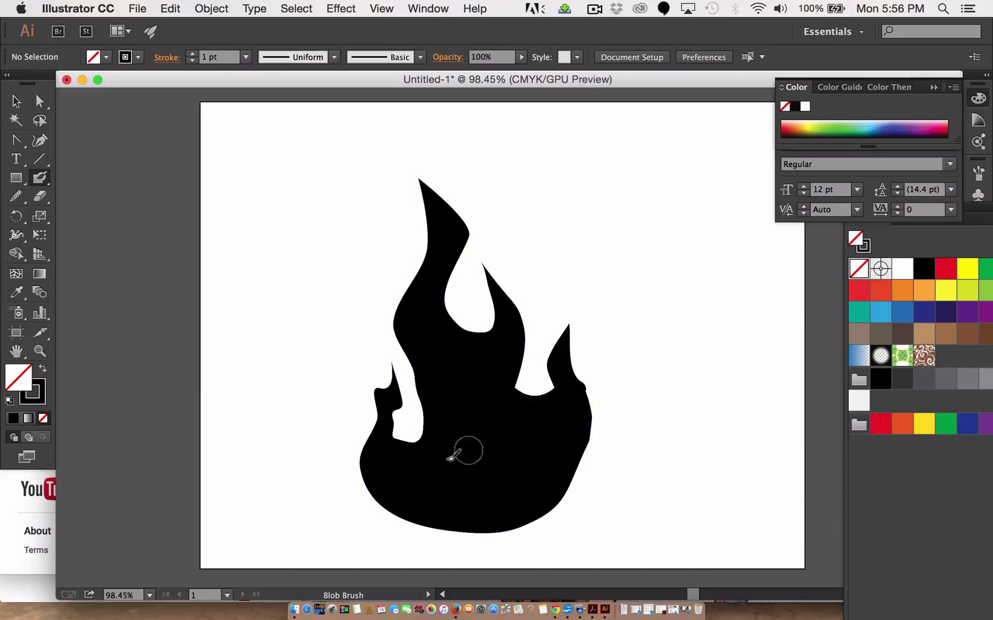
Reselect the merged flame shape and smooth the right tongue's outer edge with the Smooth tool
click(42, 101)
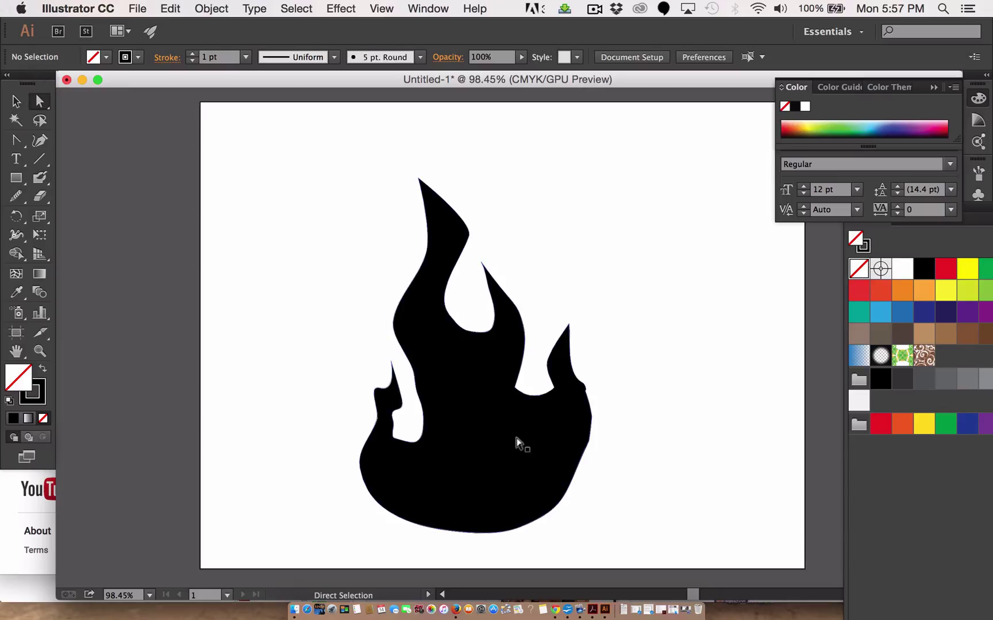
click(540, 415)
click(607, 403)
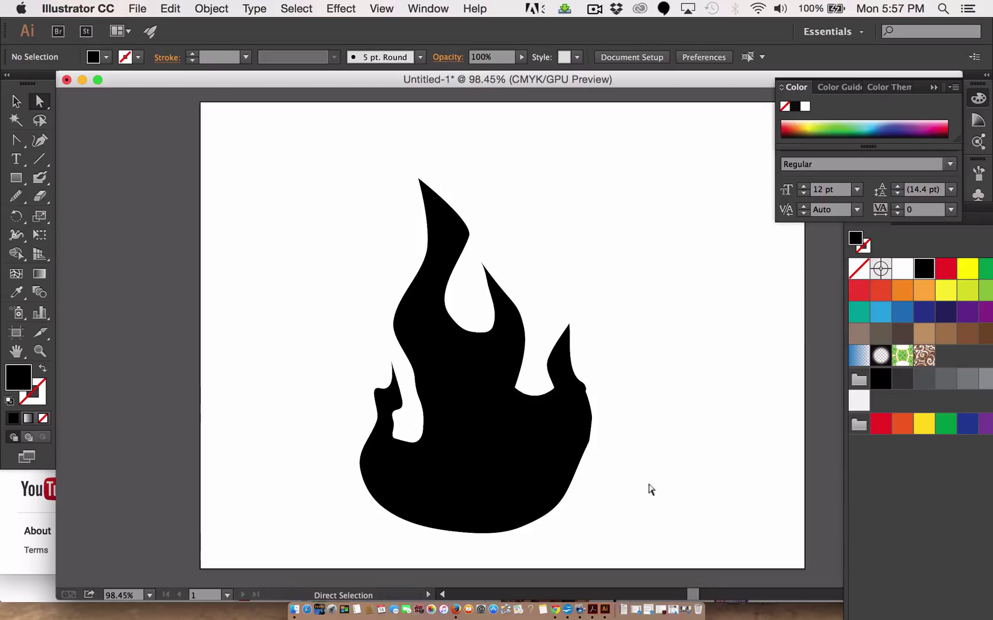
click(528, 422)
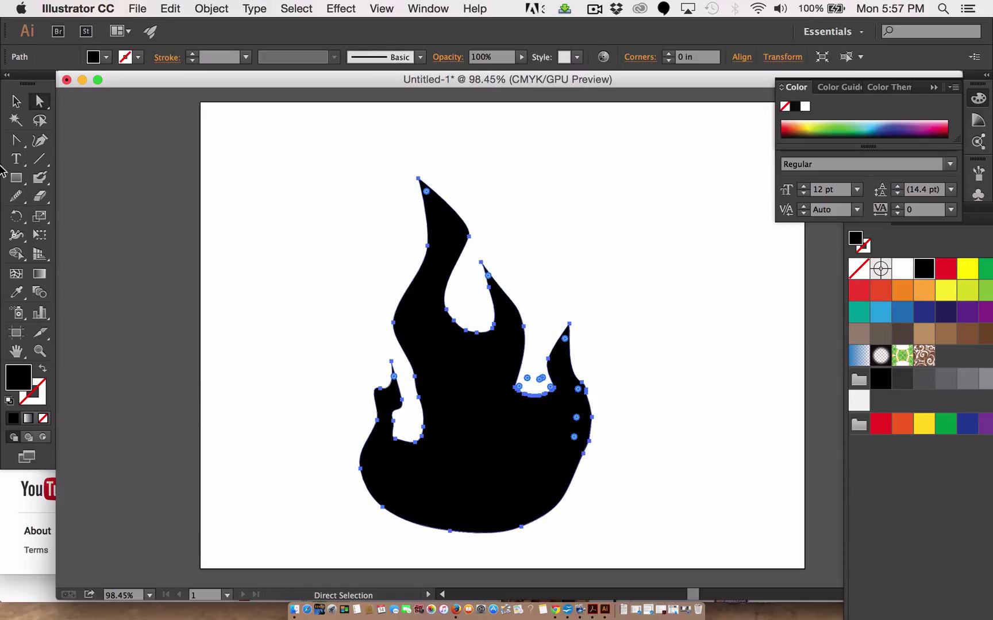
click(16, 195)
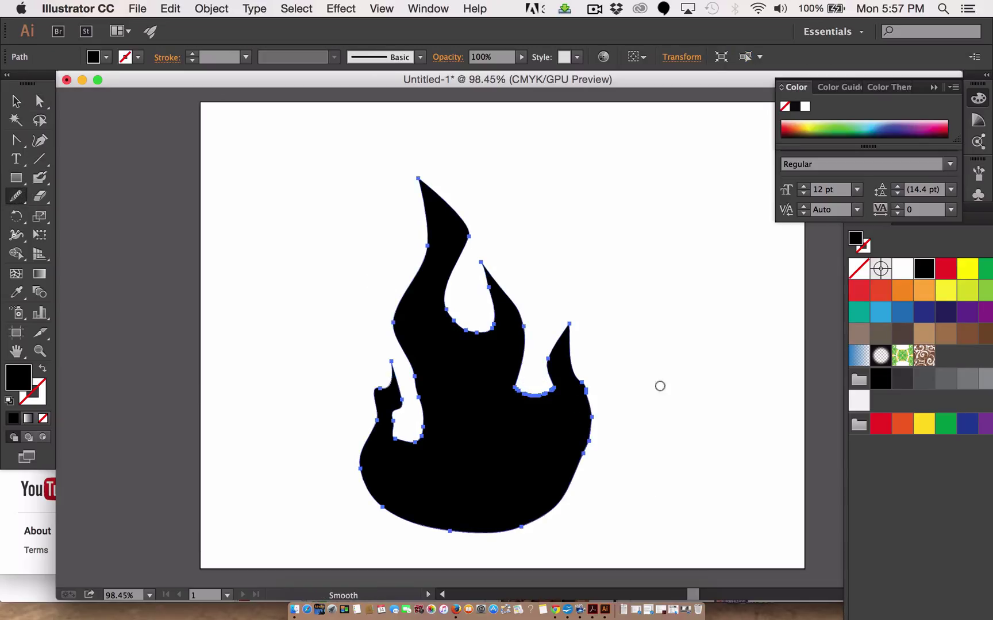
drag(578, 395, 576, 463)
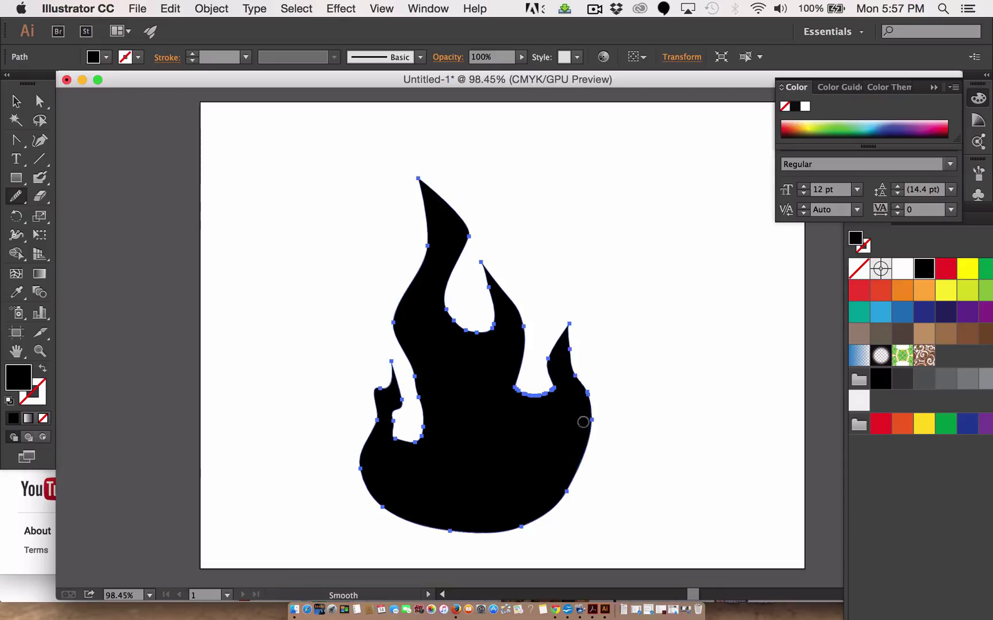
drag(570, 376, 585, 467)
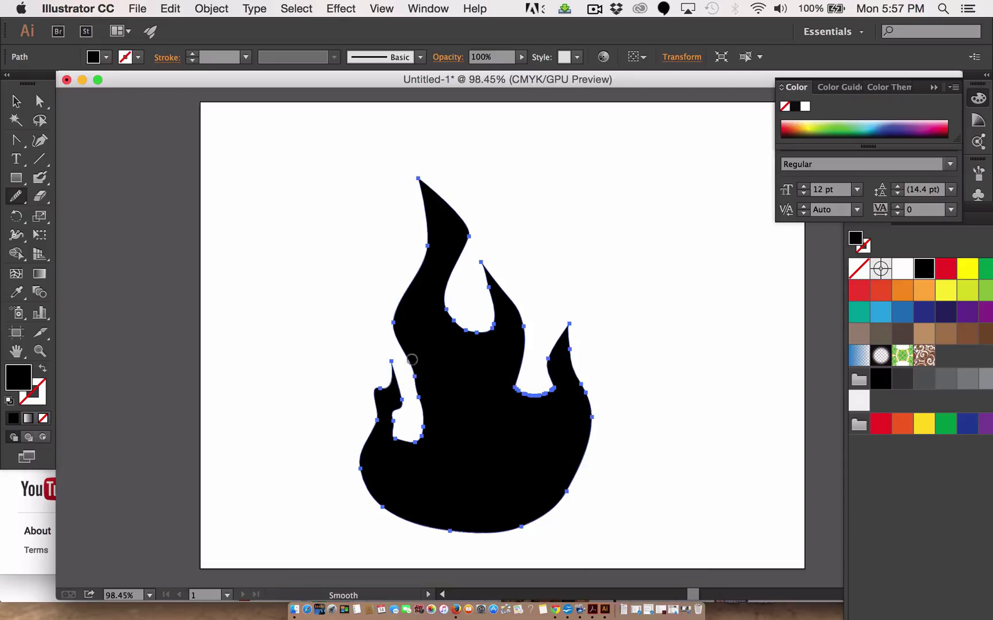
Smooth the edges of the left gap and the rest of the flame outline, and deselect the shape
drag(402, 423, 417, 431)
click(418, 382)
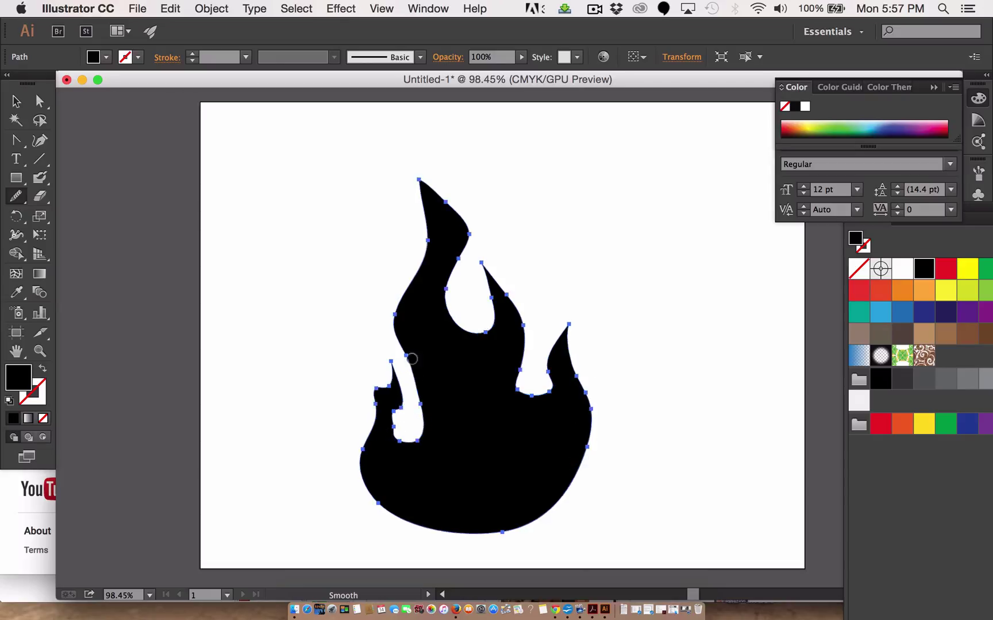
mouse_move(409, 354)
mouse_down()
mouse_move(421, 424)
mouse_move(392, 441)
mouse_up()
click(16, 101)
click(285, 259)
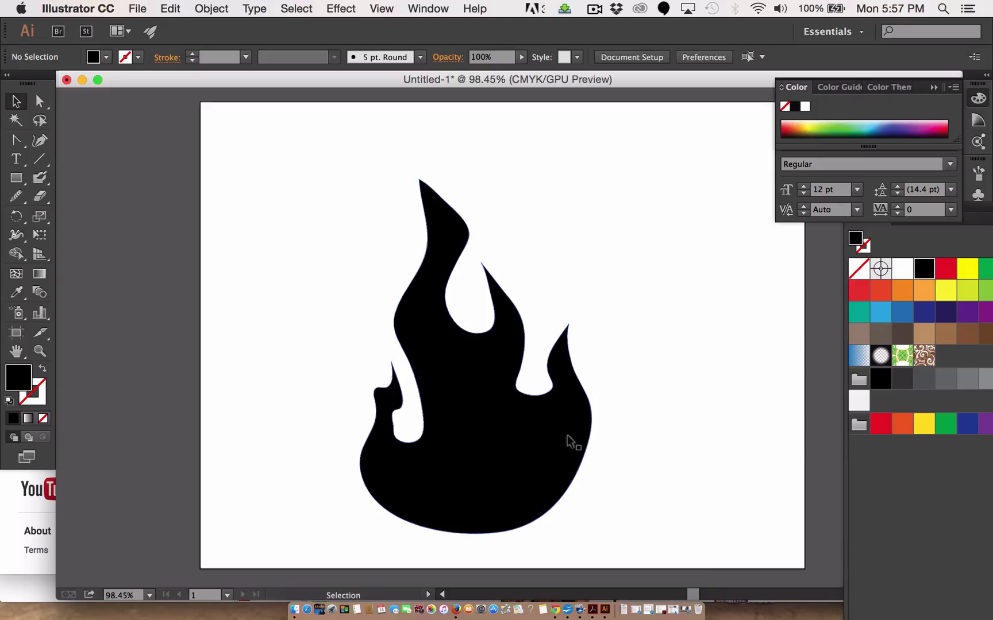